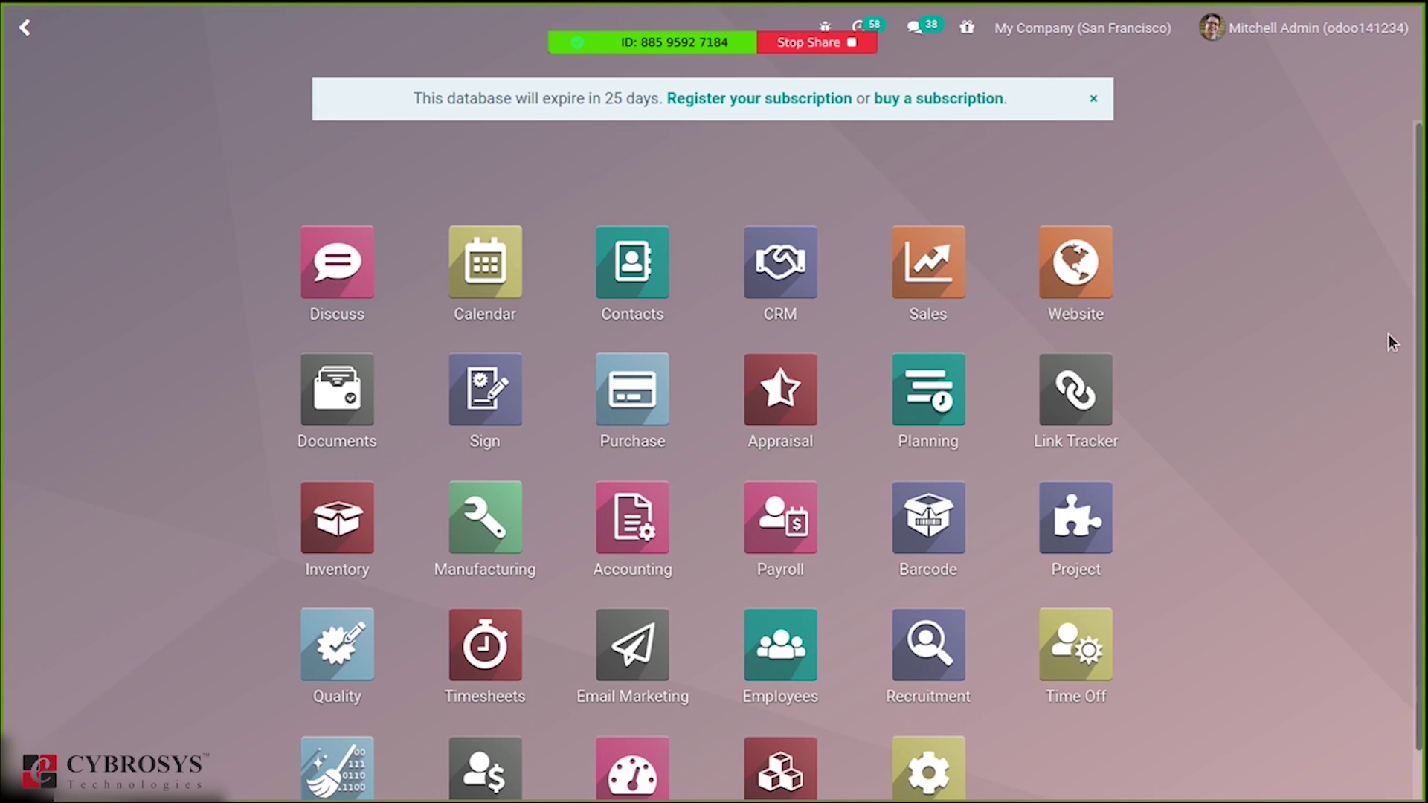
Open the Purchase settings and filter them by 'consi' to show the Consignment option
click(659, 385)
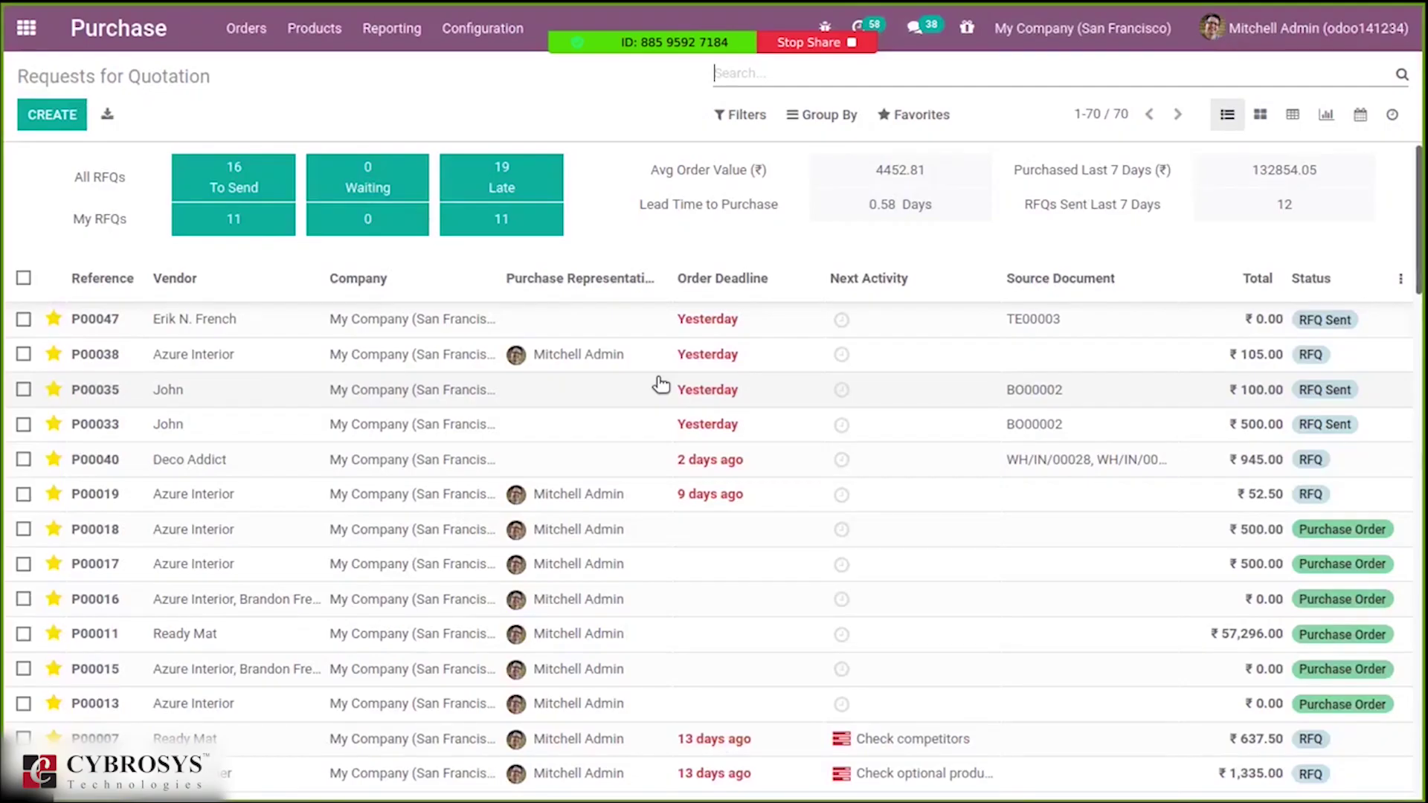
click(483, 28)
click(508, 73)
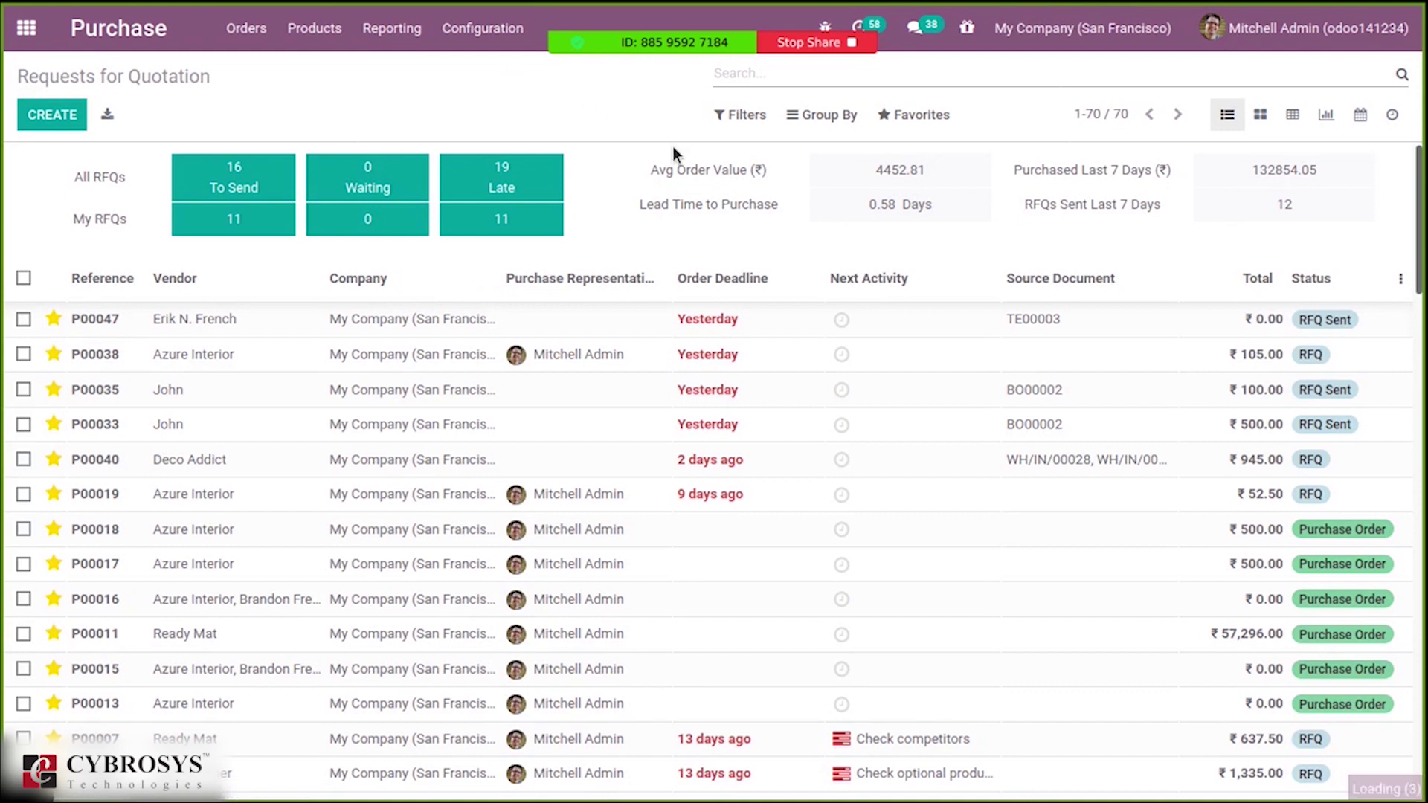
text(consi)
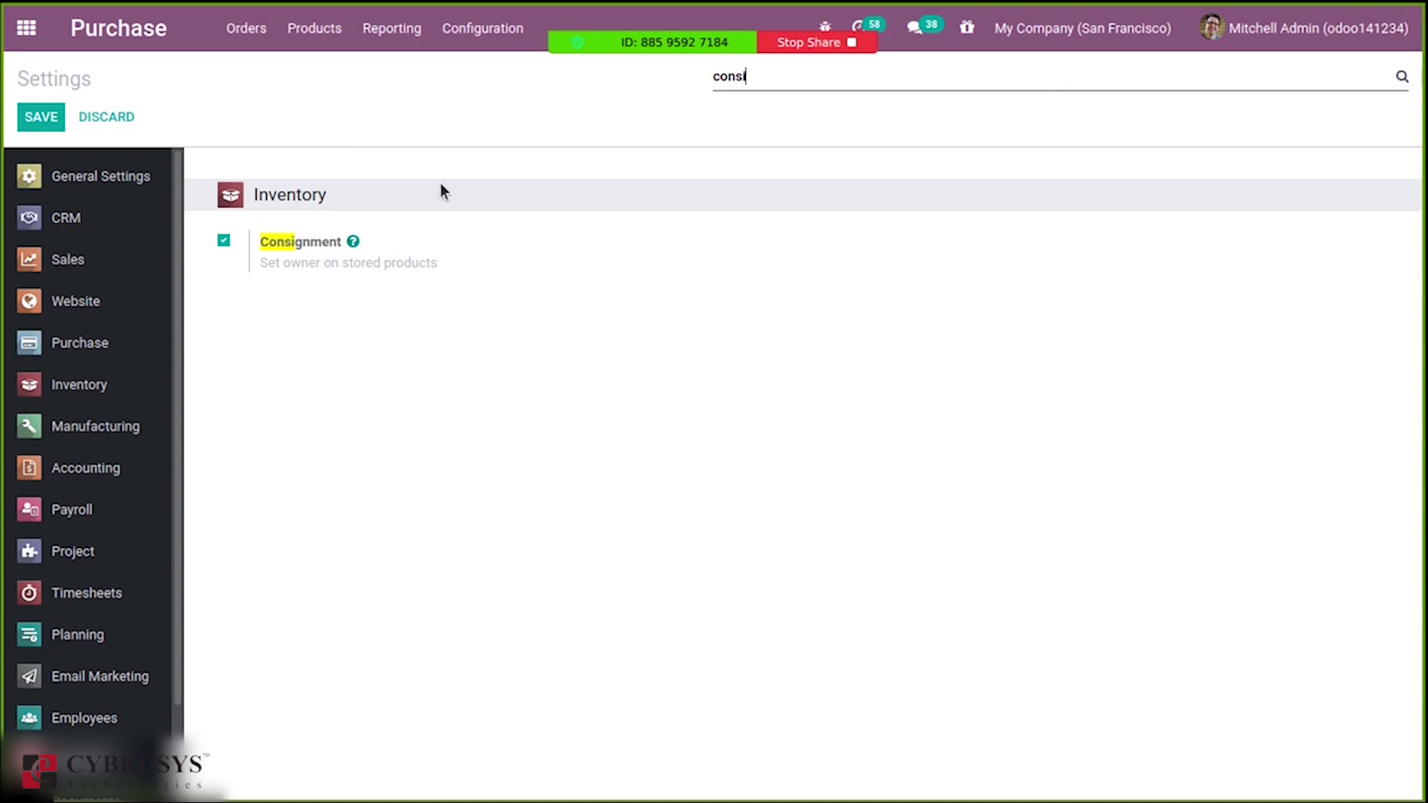
Start a new purchase quotation with John as the vendor
click(246, 28)
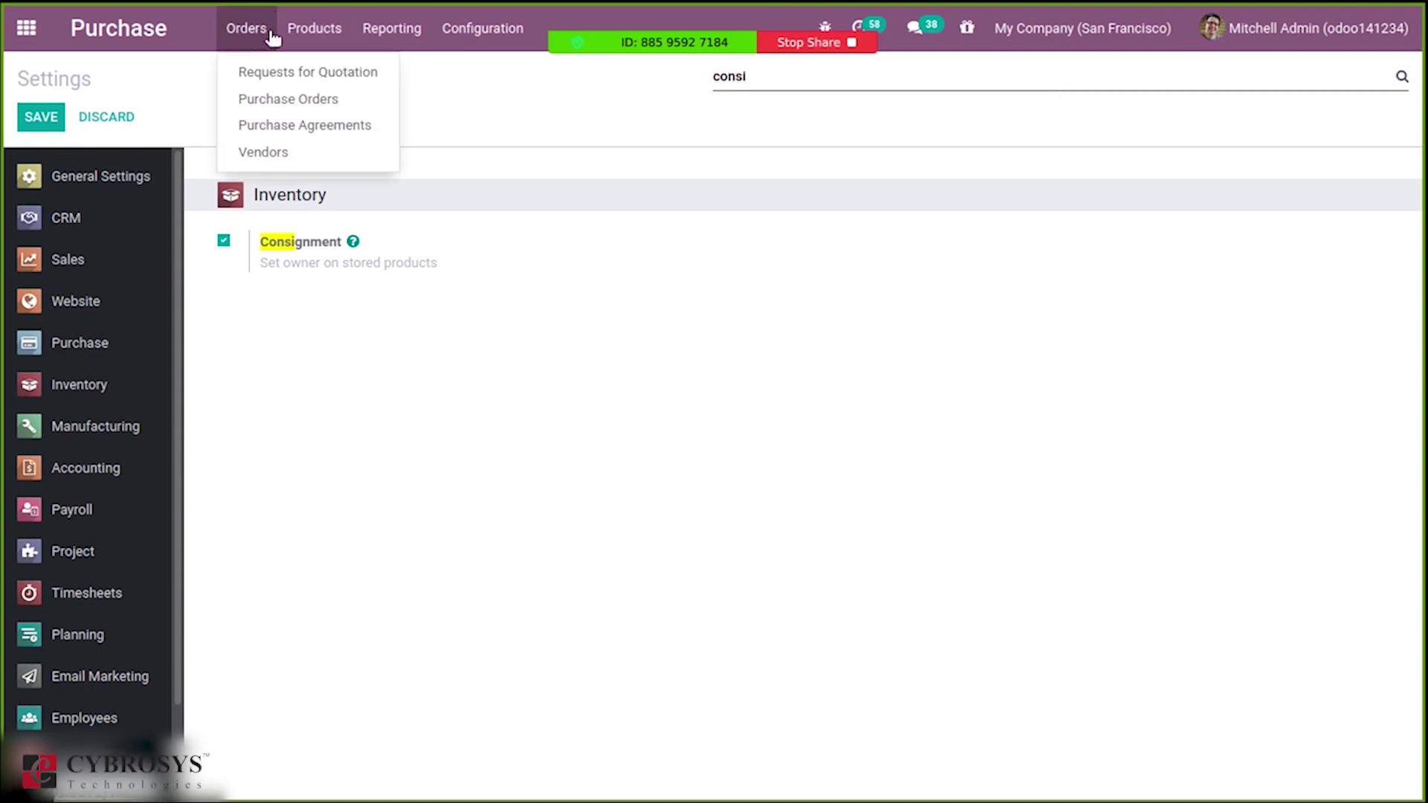
click(277, 95)
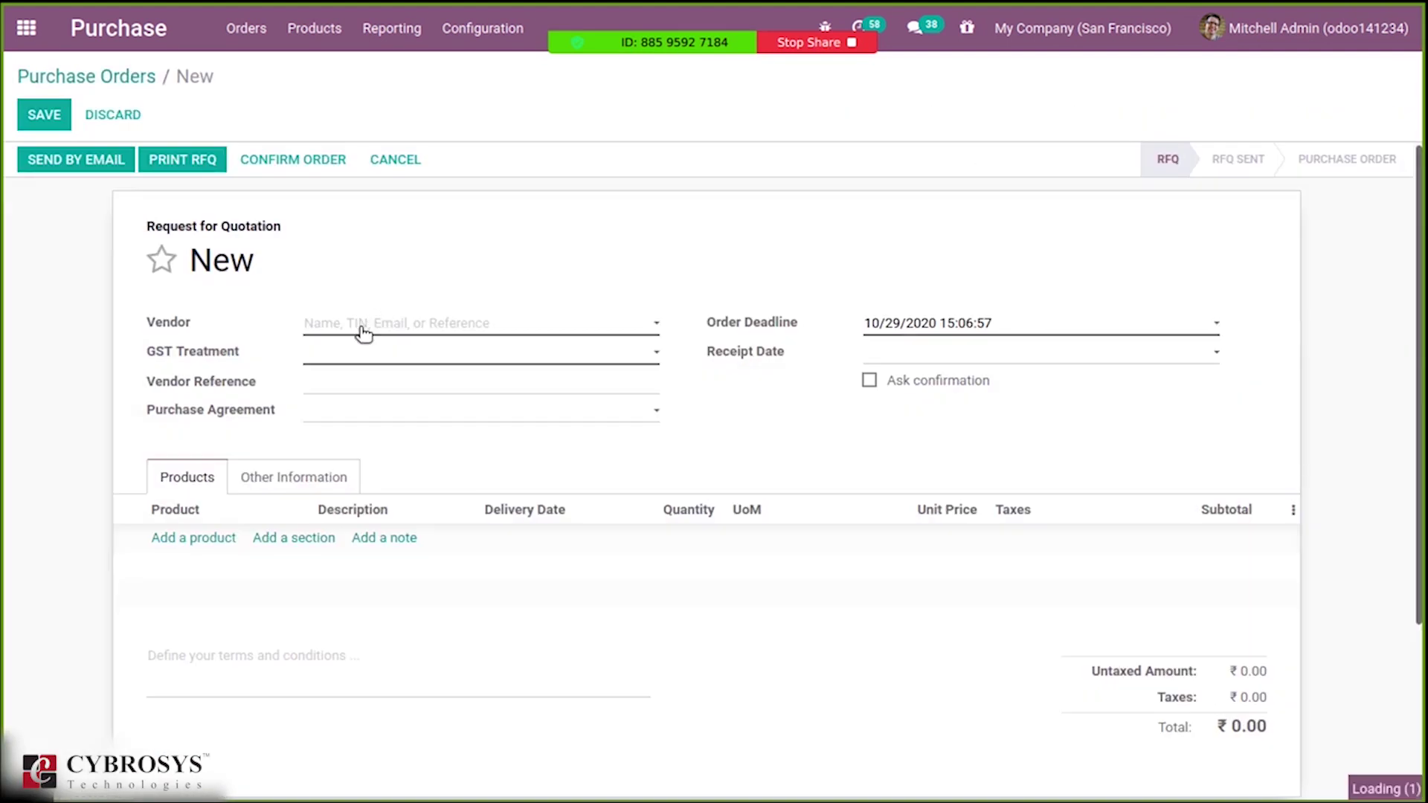
click(363, 327)
click(375, 381)
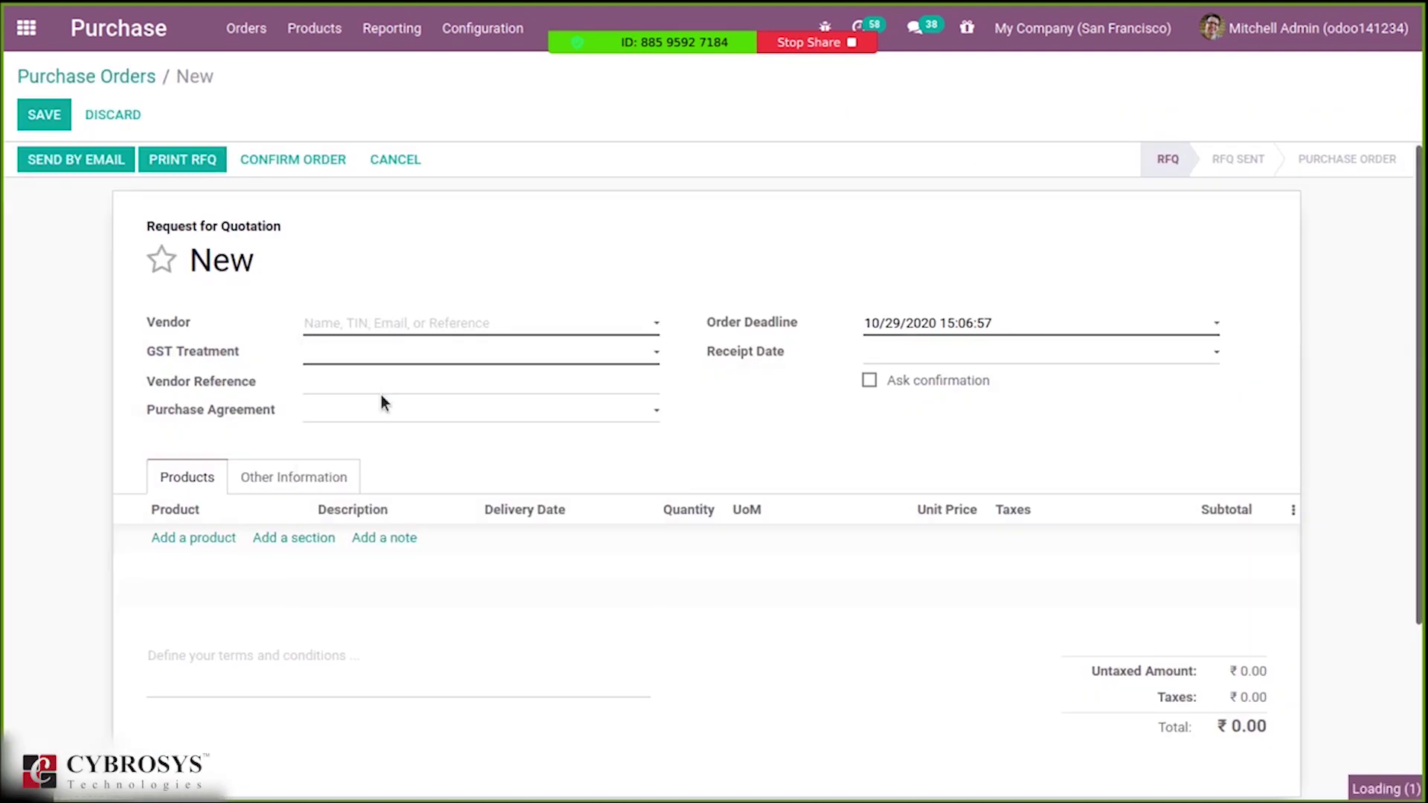
Add one Flipover at 1,700.00 to the quotation via Search More
click(213, 537)
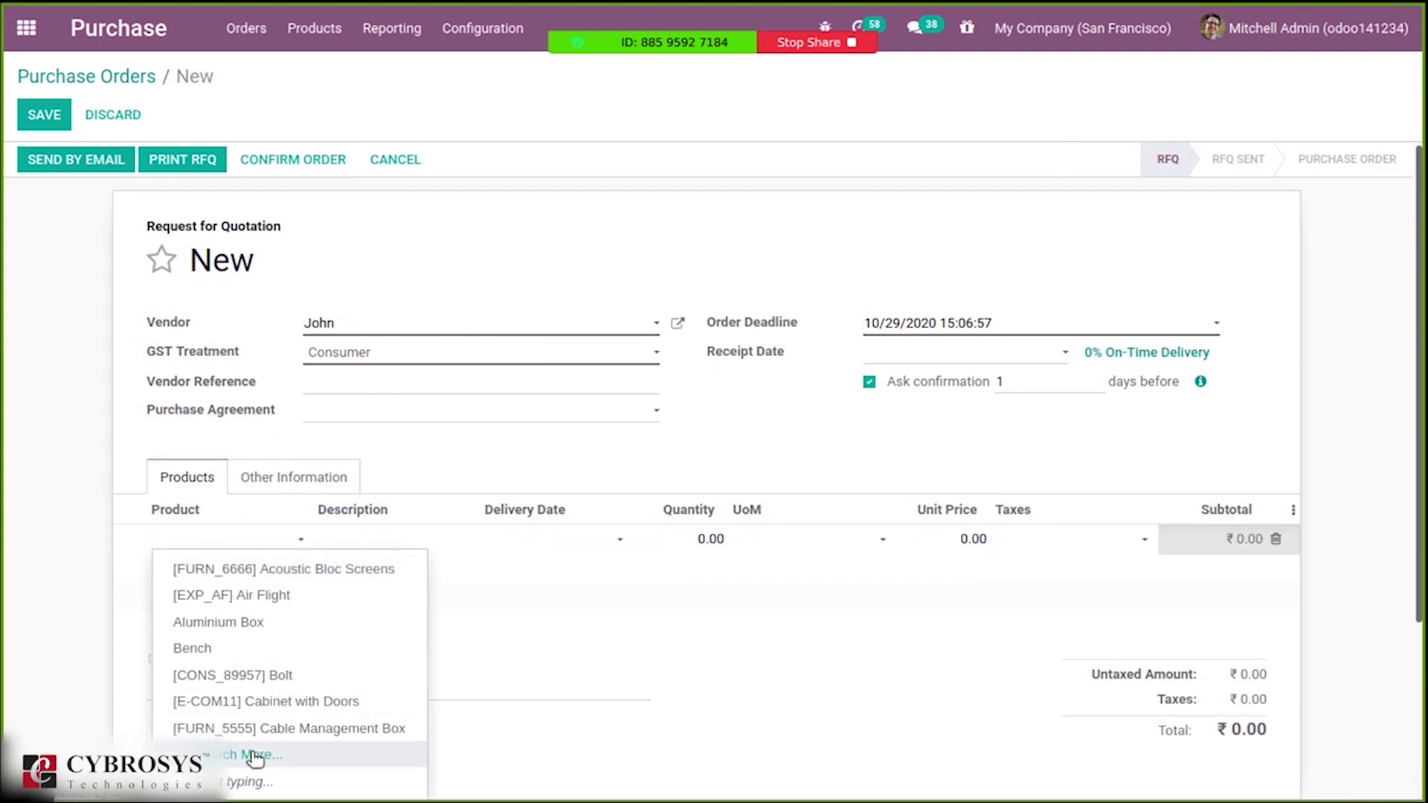
click(240, 757)
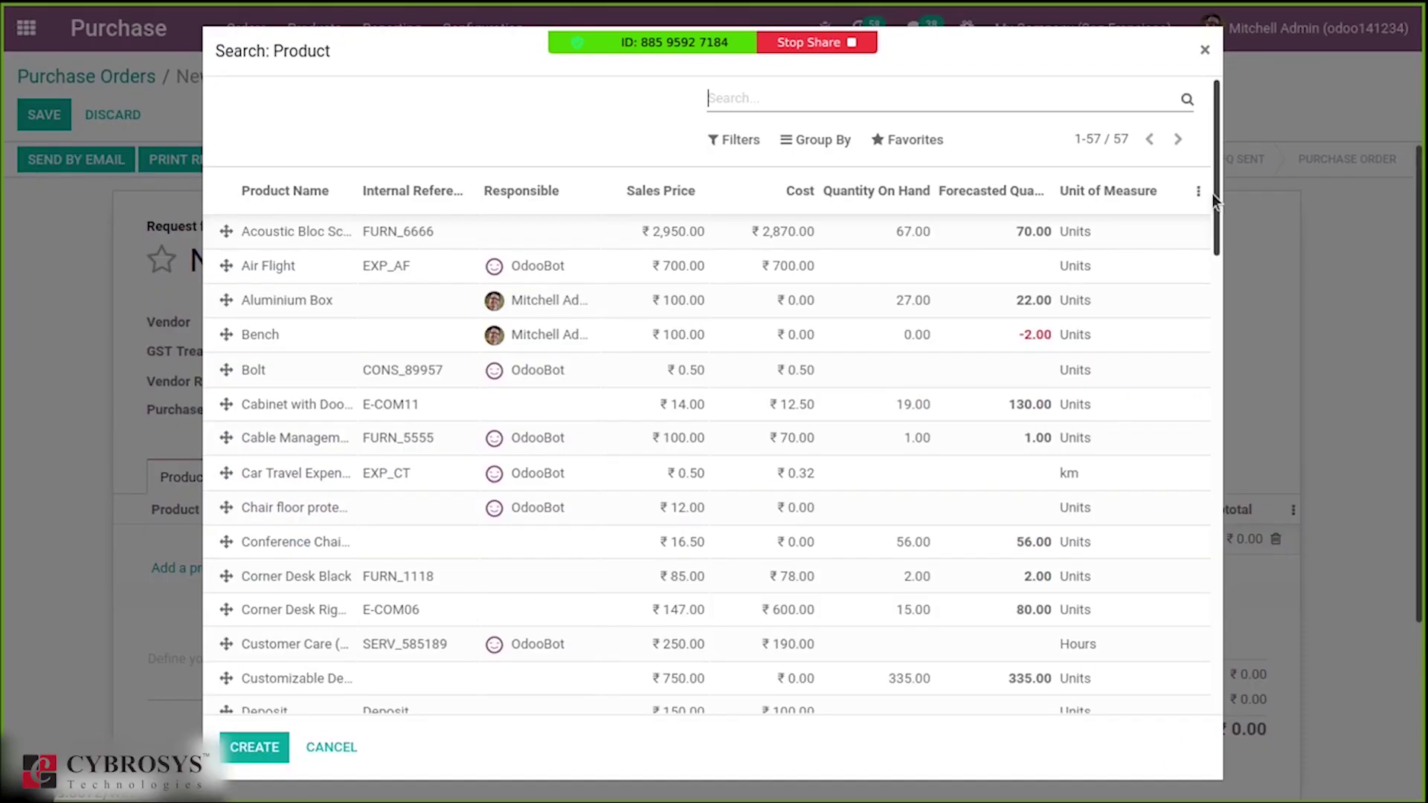
drag(1213, 194, 1220, 385)
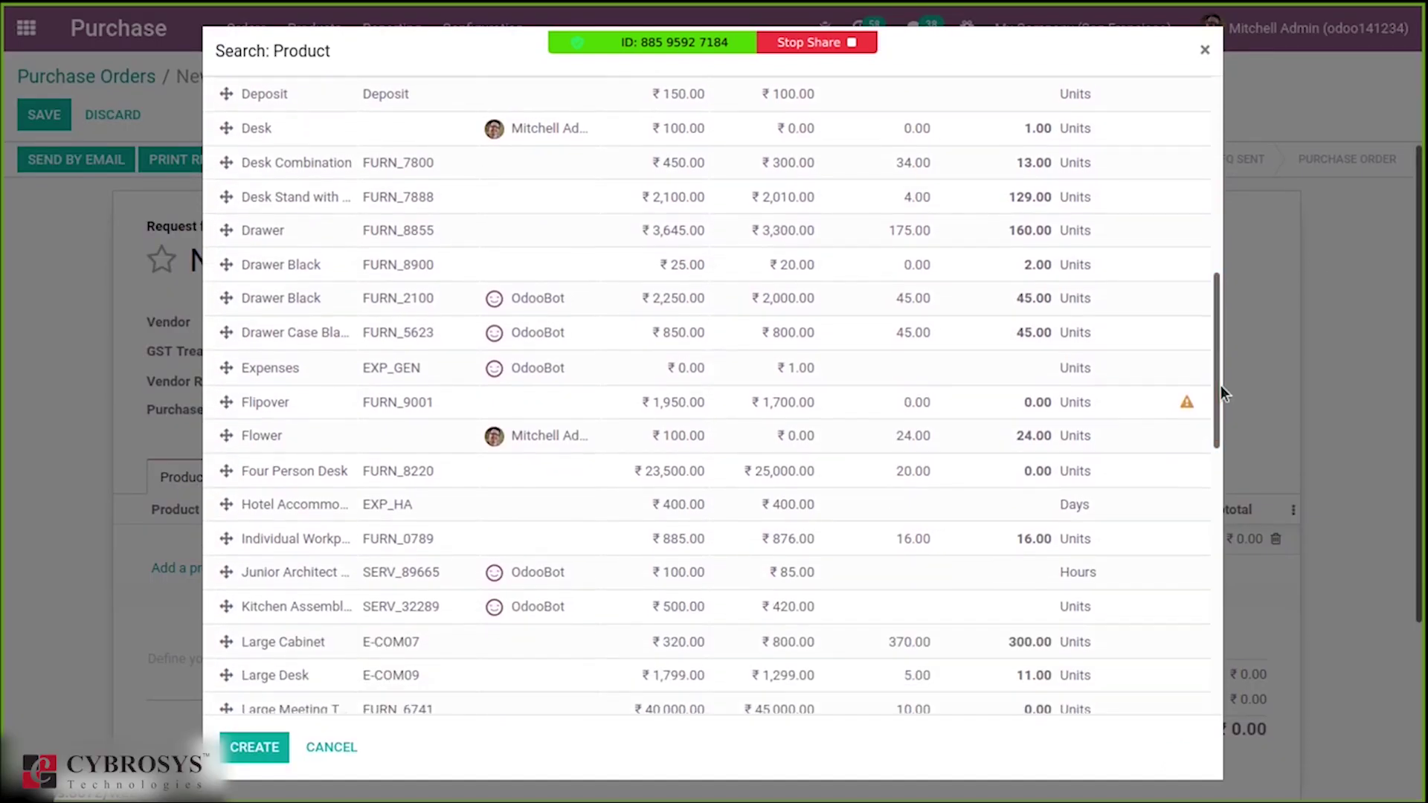
click(861, 409)
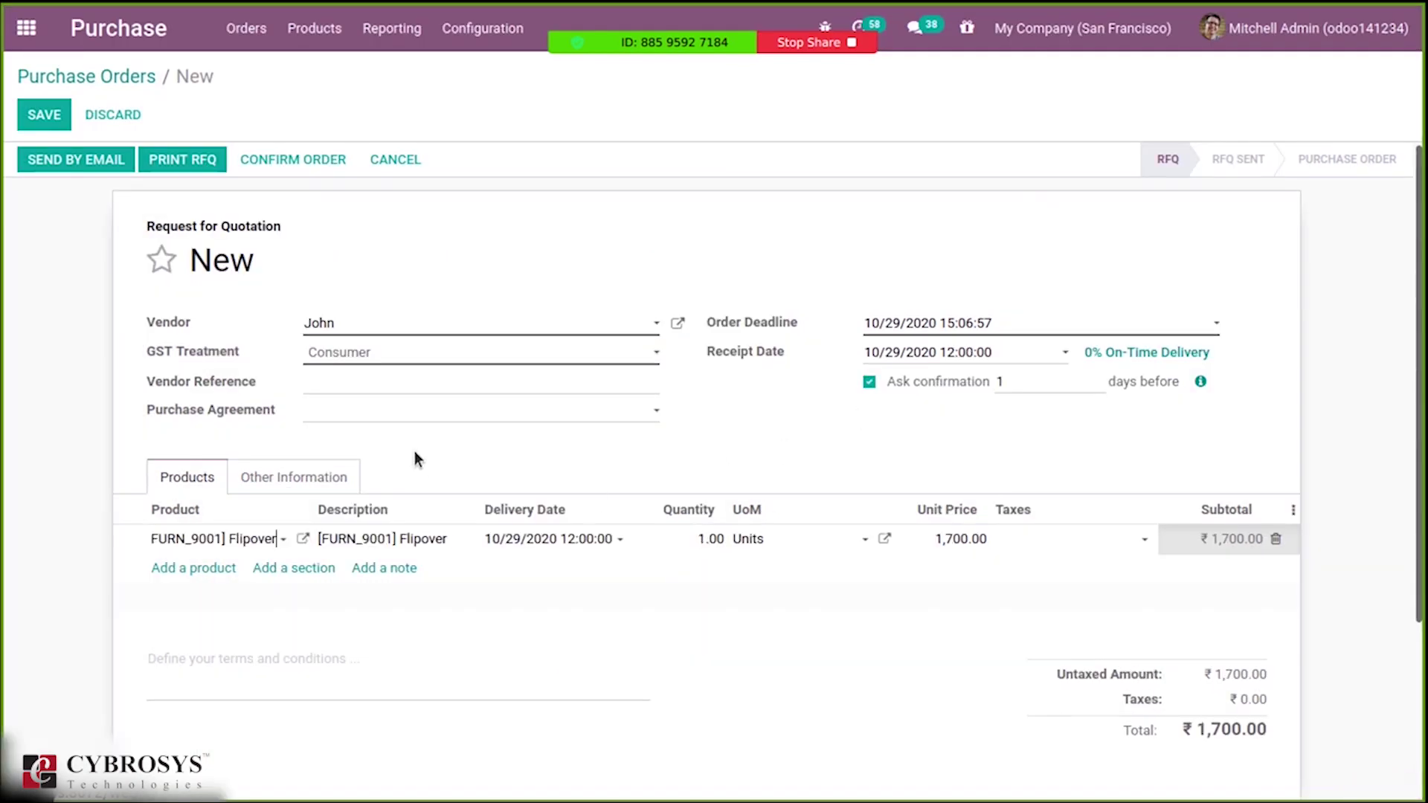
Confirm the purchase order and open receipt WH/IN/00057 for editing
click(310, 162)
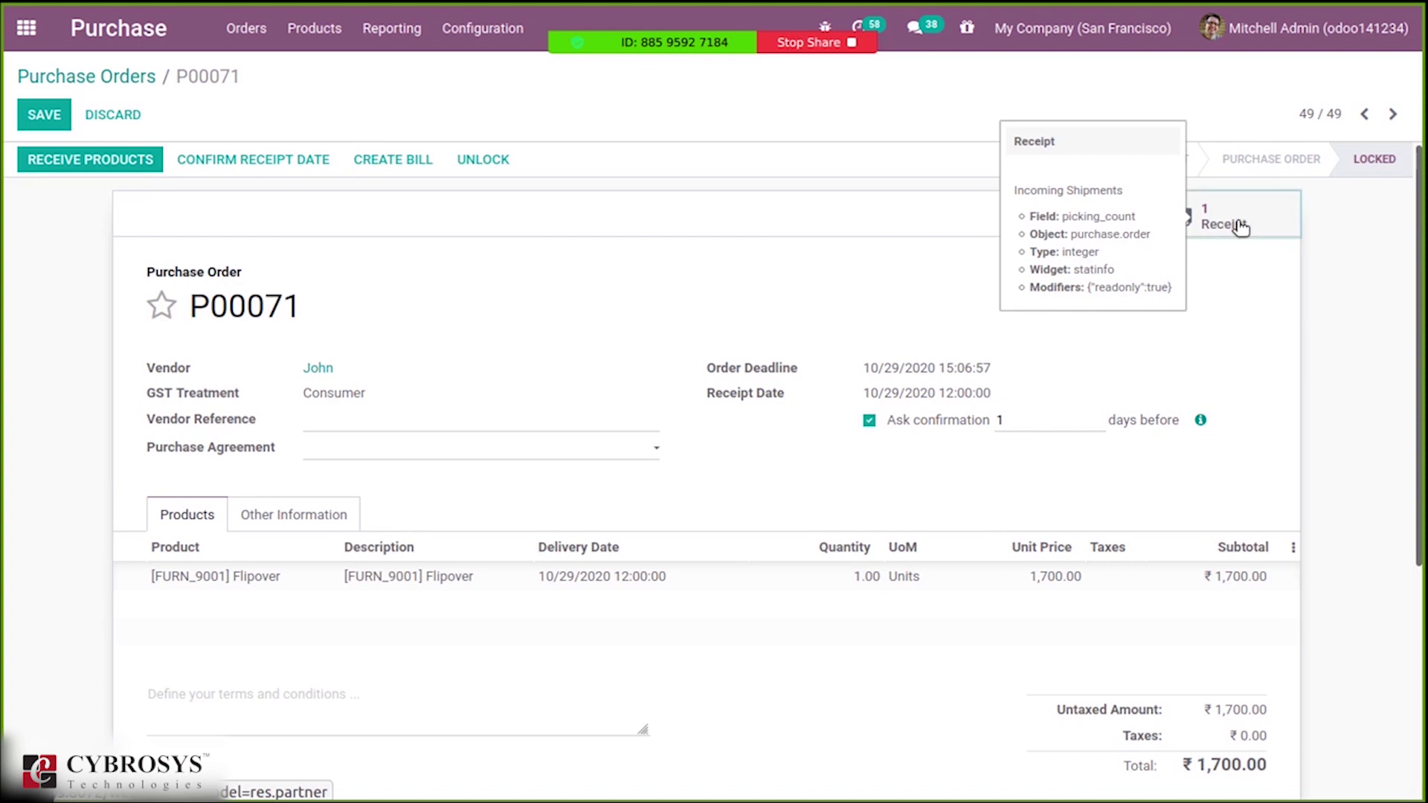
click(1237, 224)
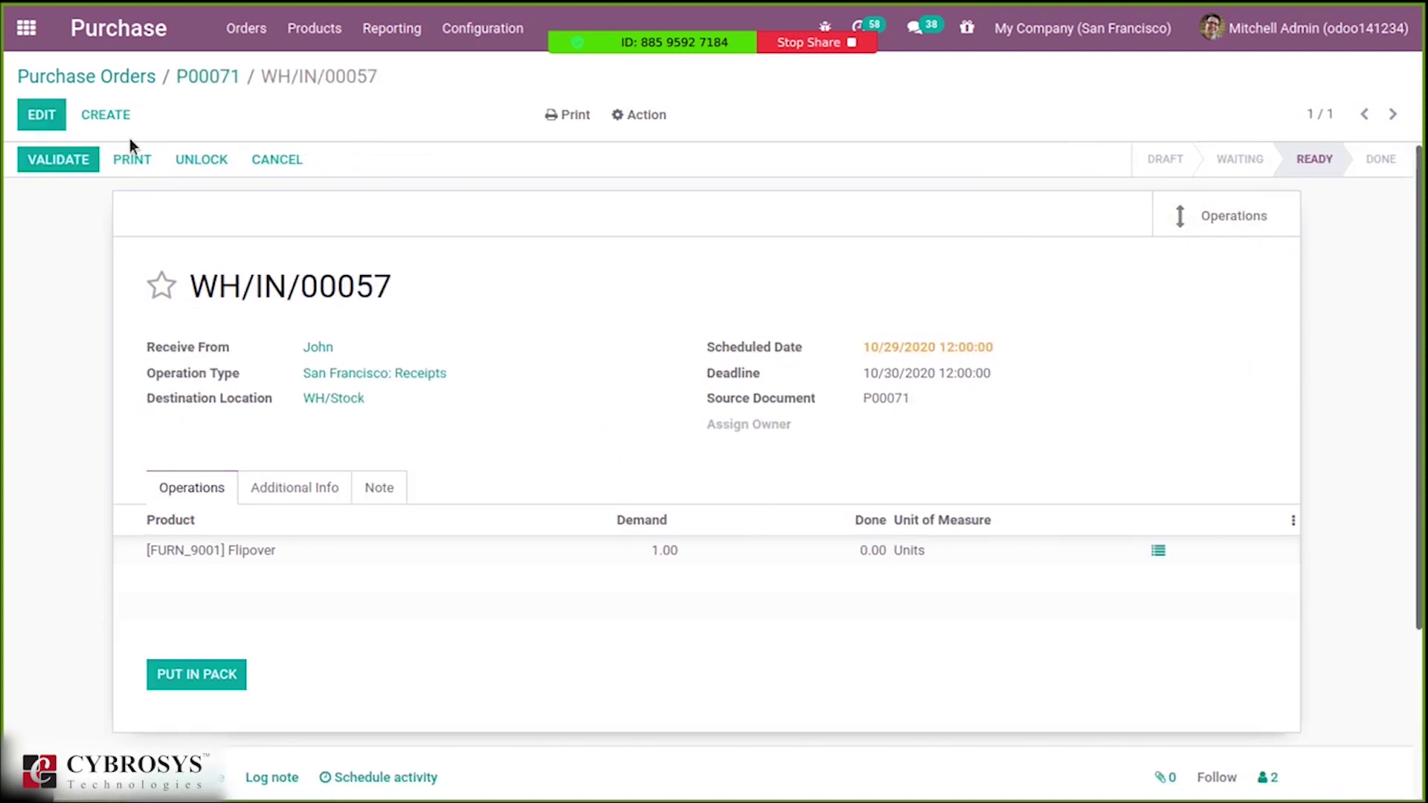
click(24, 117)
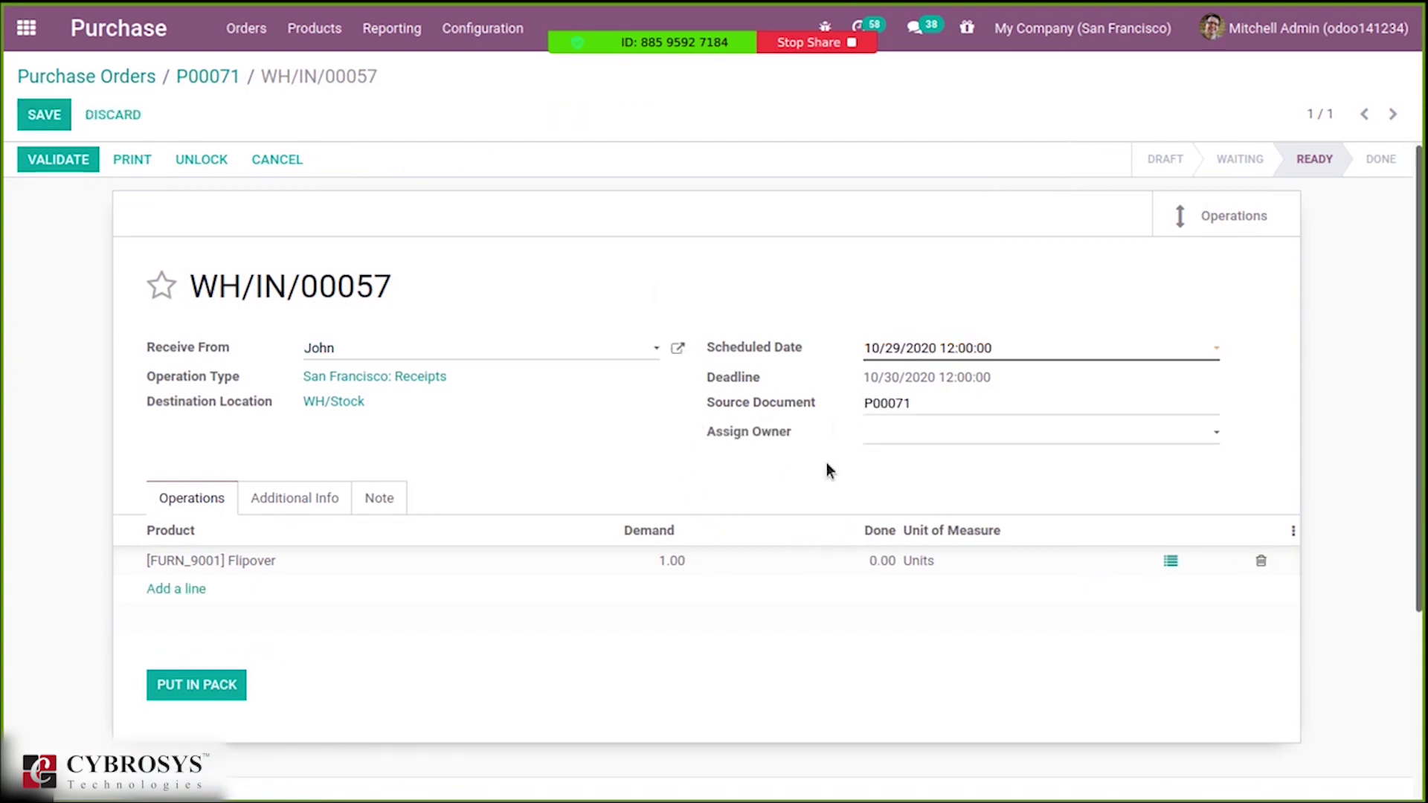
Set Ready Mat as owner of the Flipover line and validate the receipt for all quantities
mouse_move(757, 433)
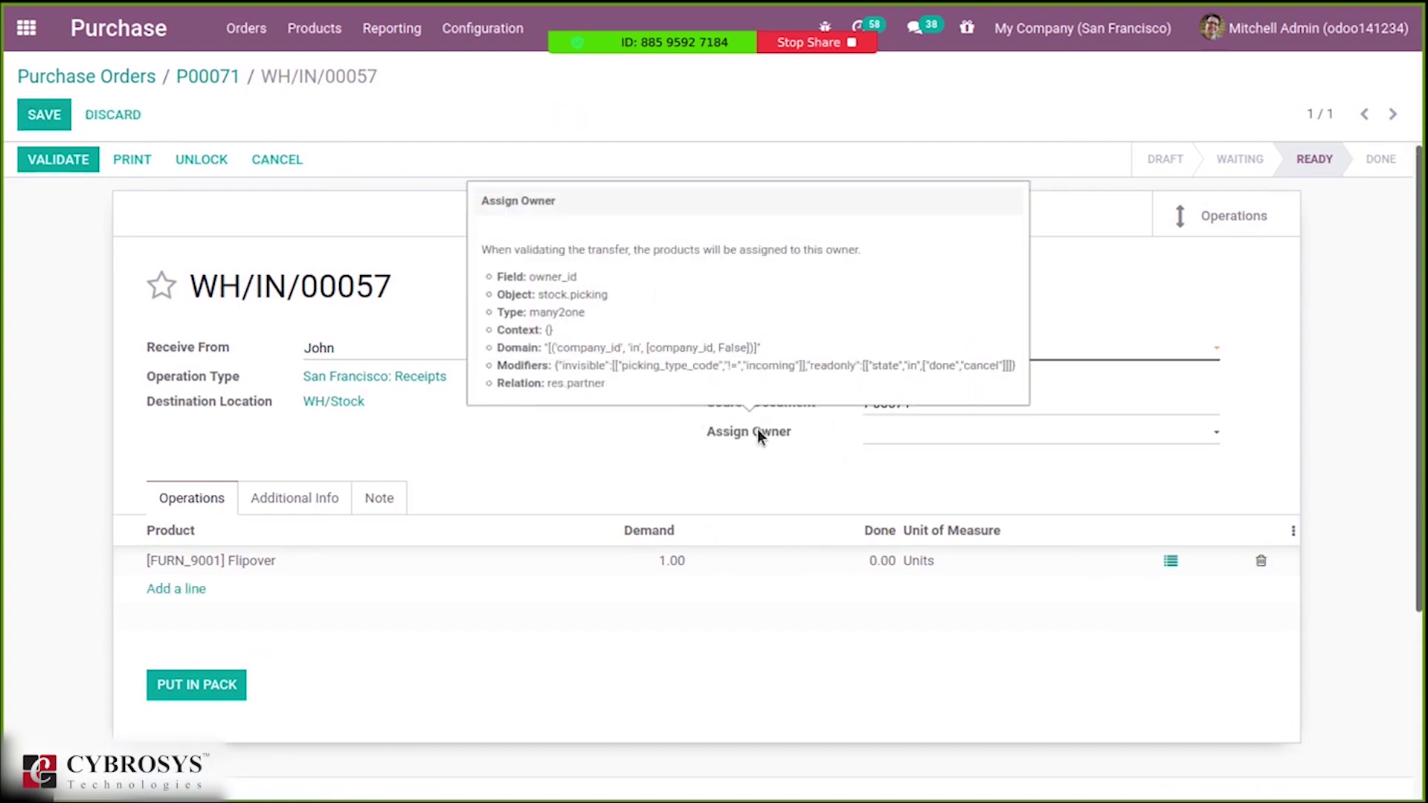
click(950, 435)
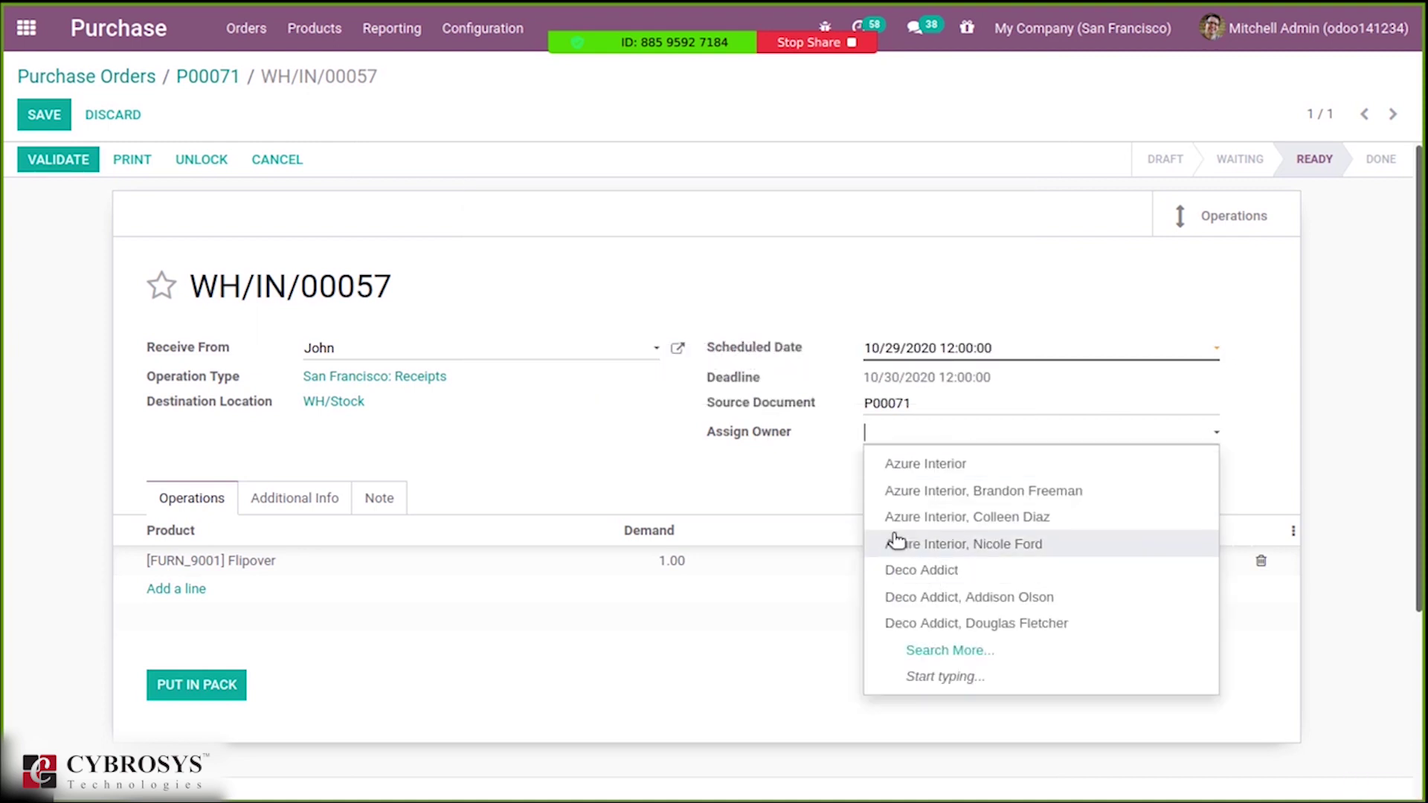
click(933, 651)
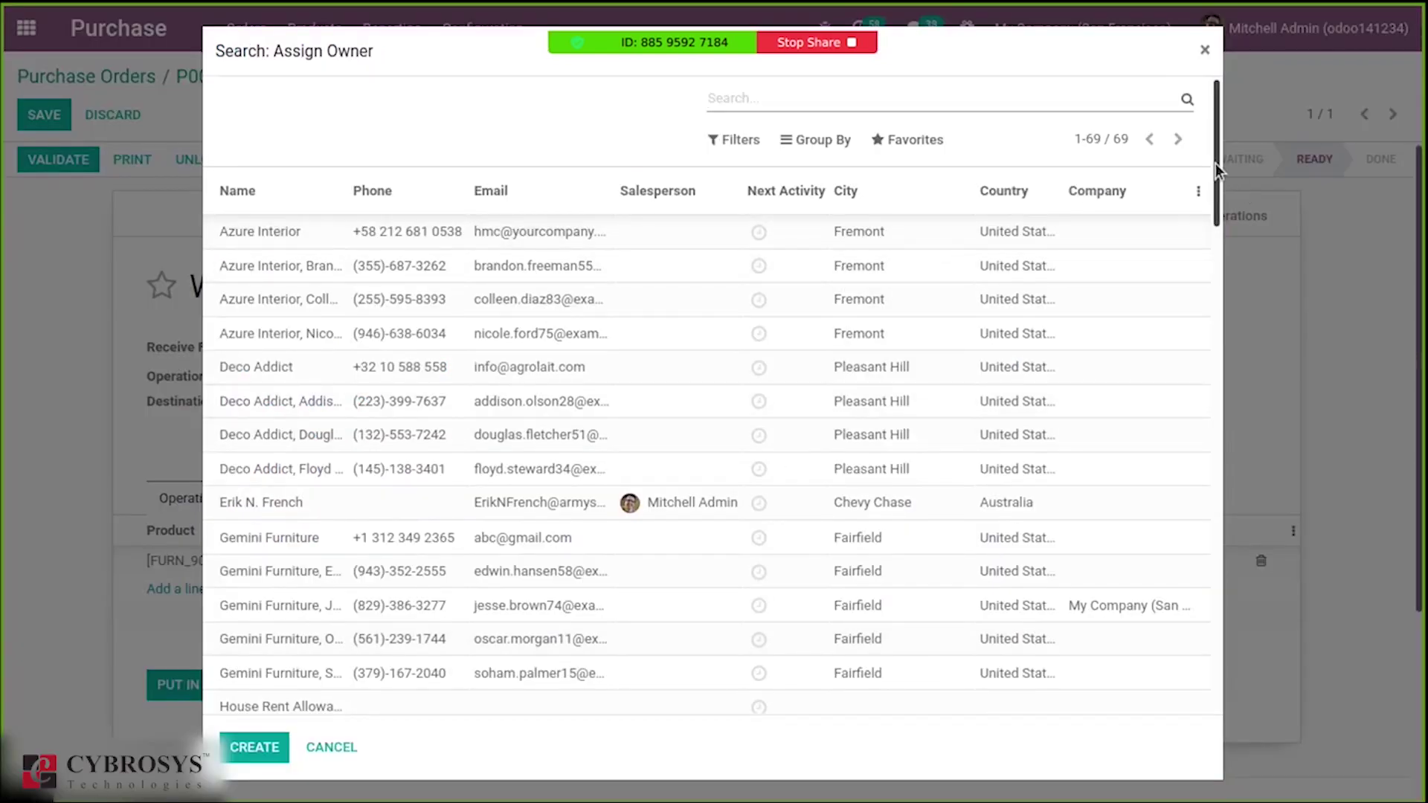
drag(1215, 163, 1202, 368)
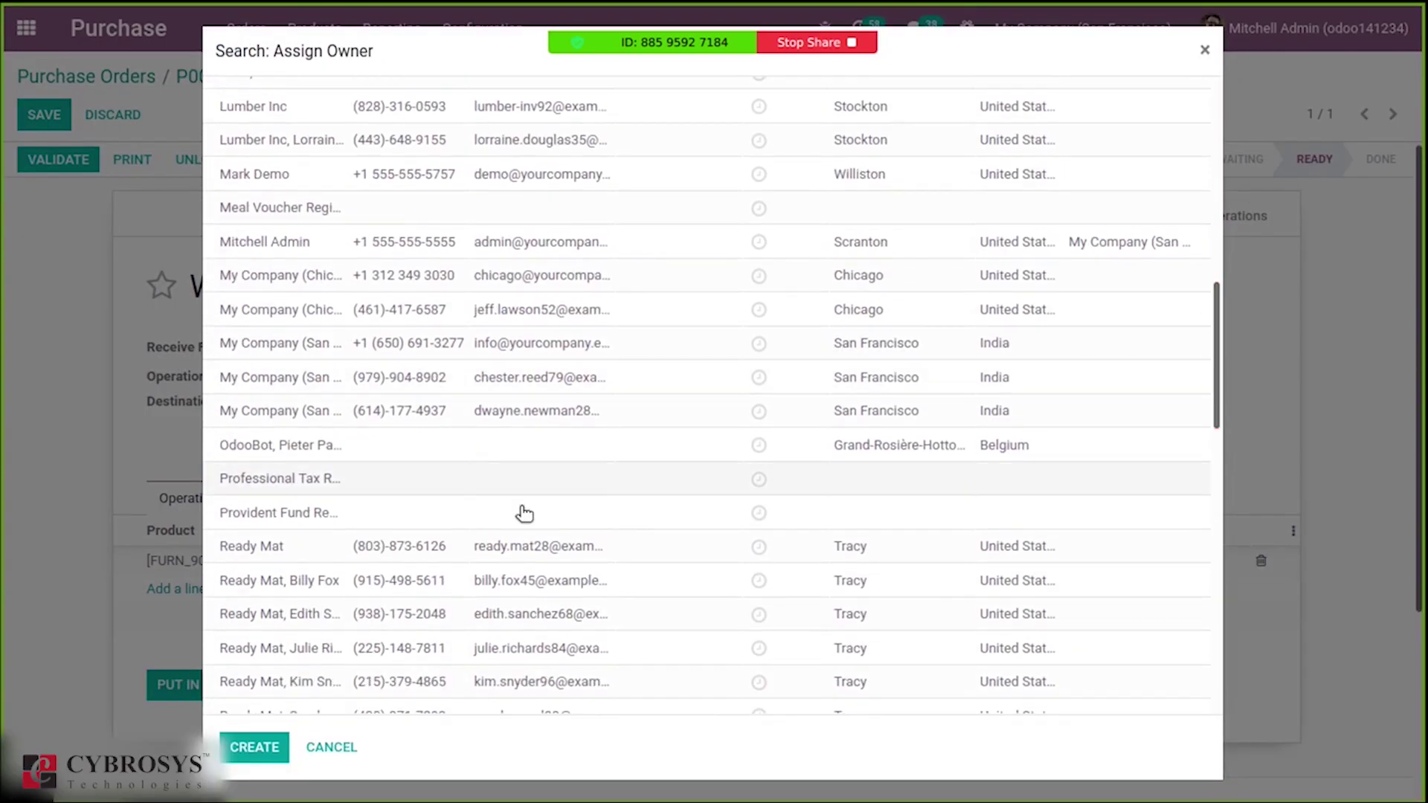
click(296, 543)
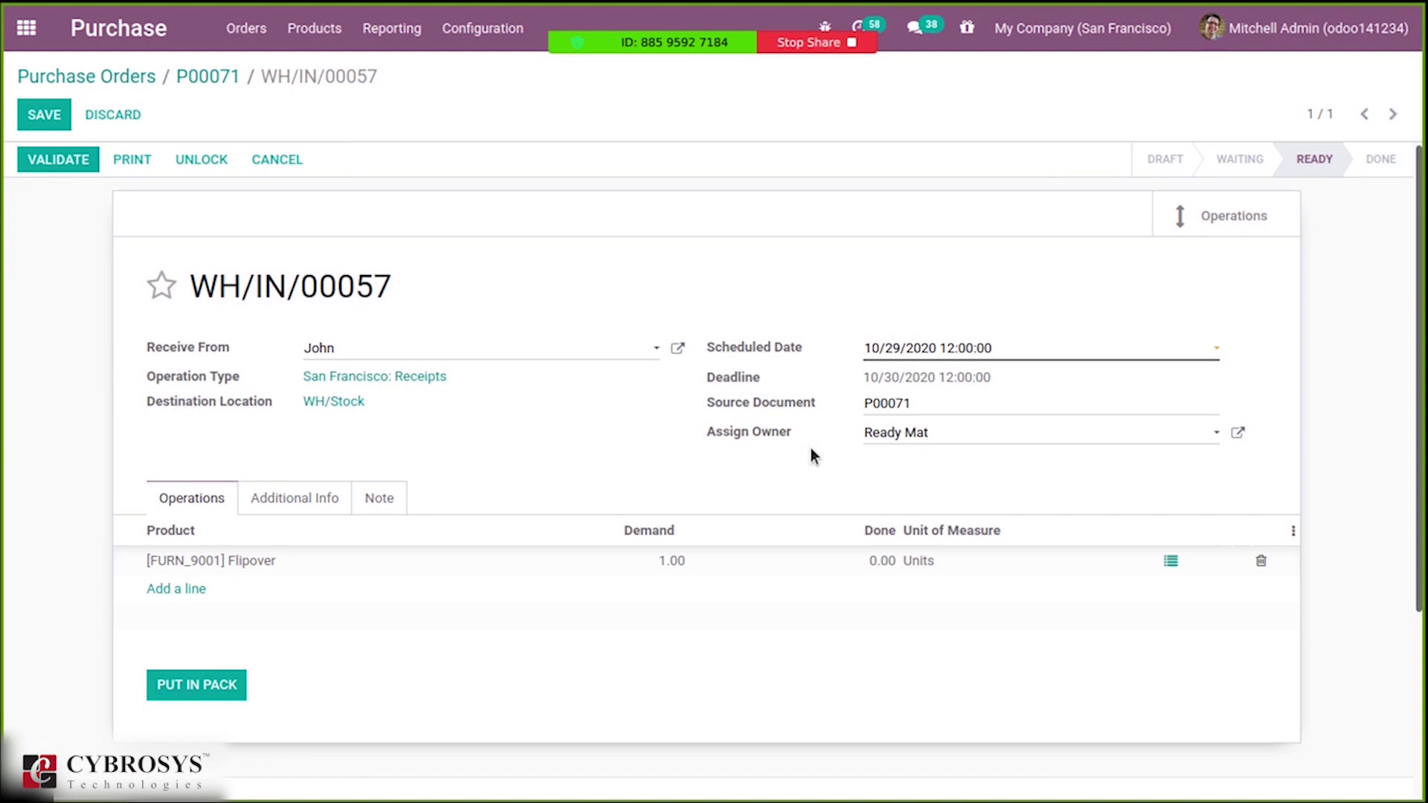
click(56, 159)
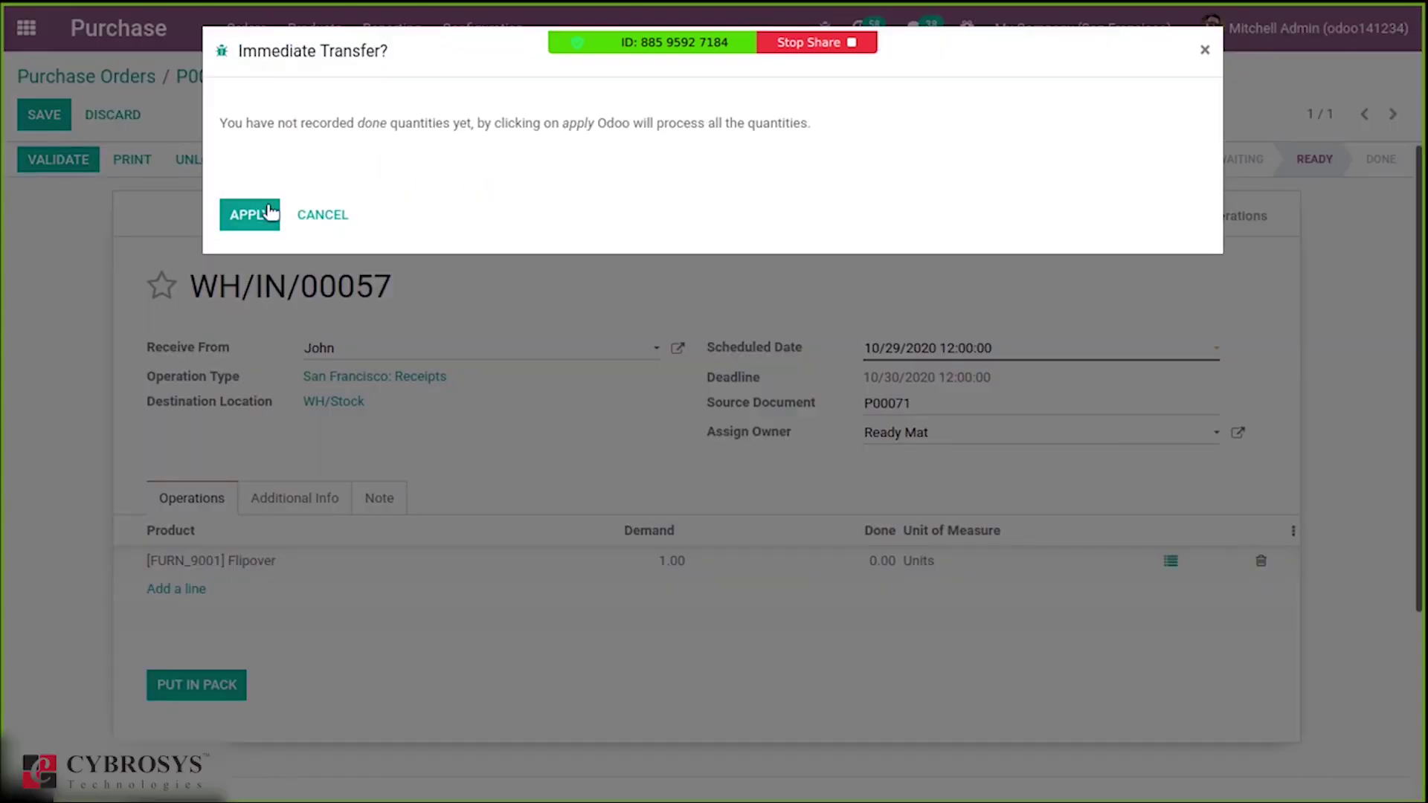
click(270, 212)
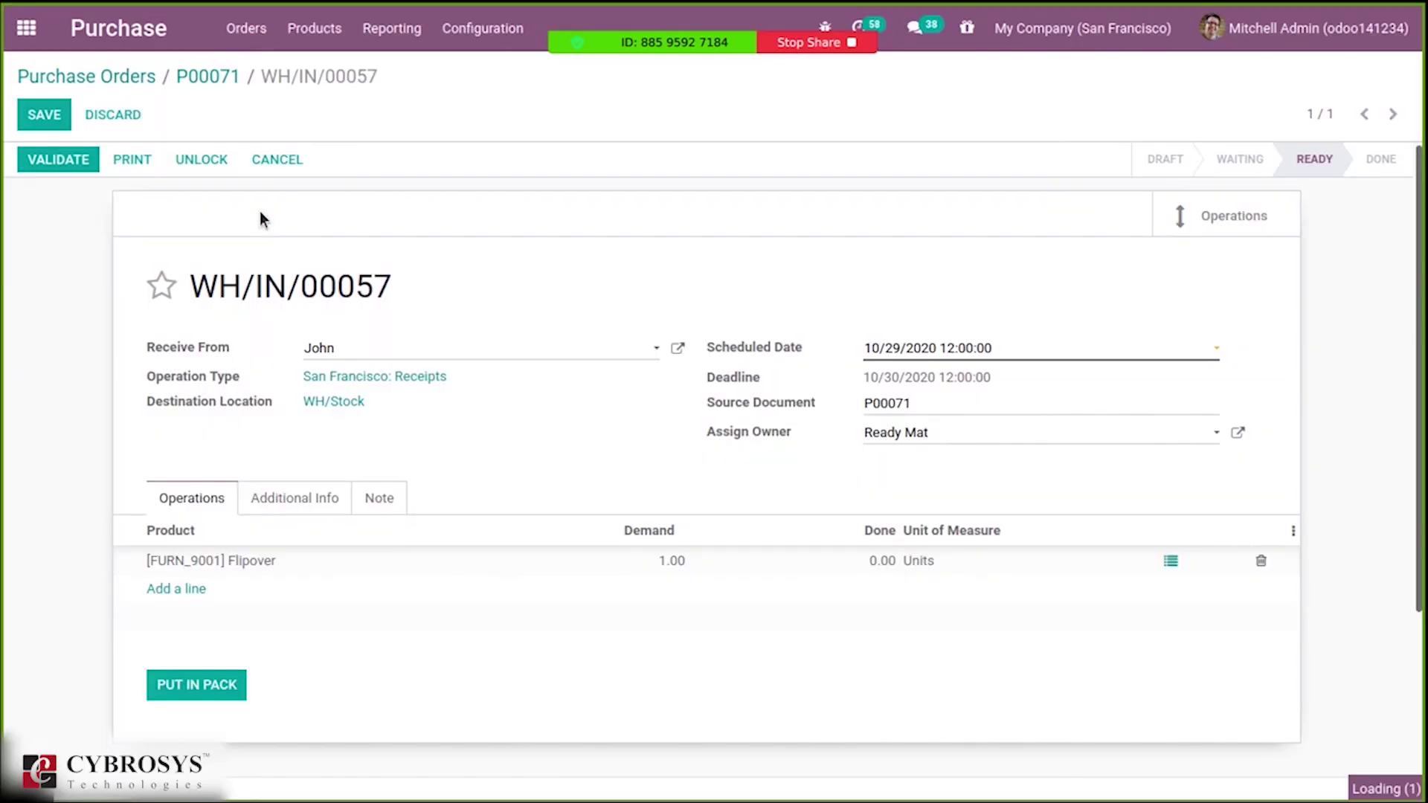
Open the Inventory stock on hand report
click(26, 28)
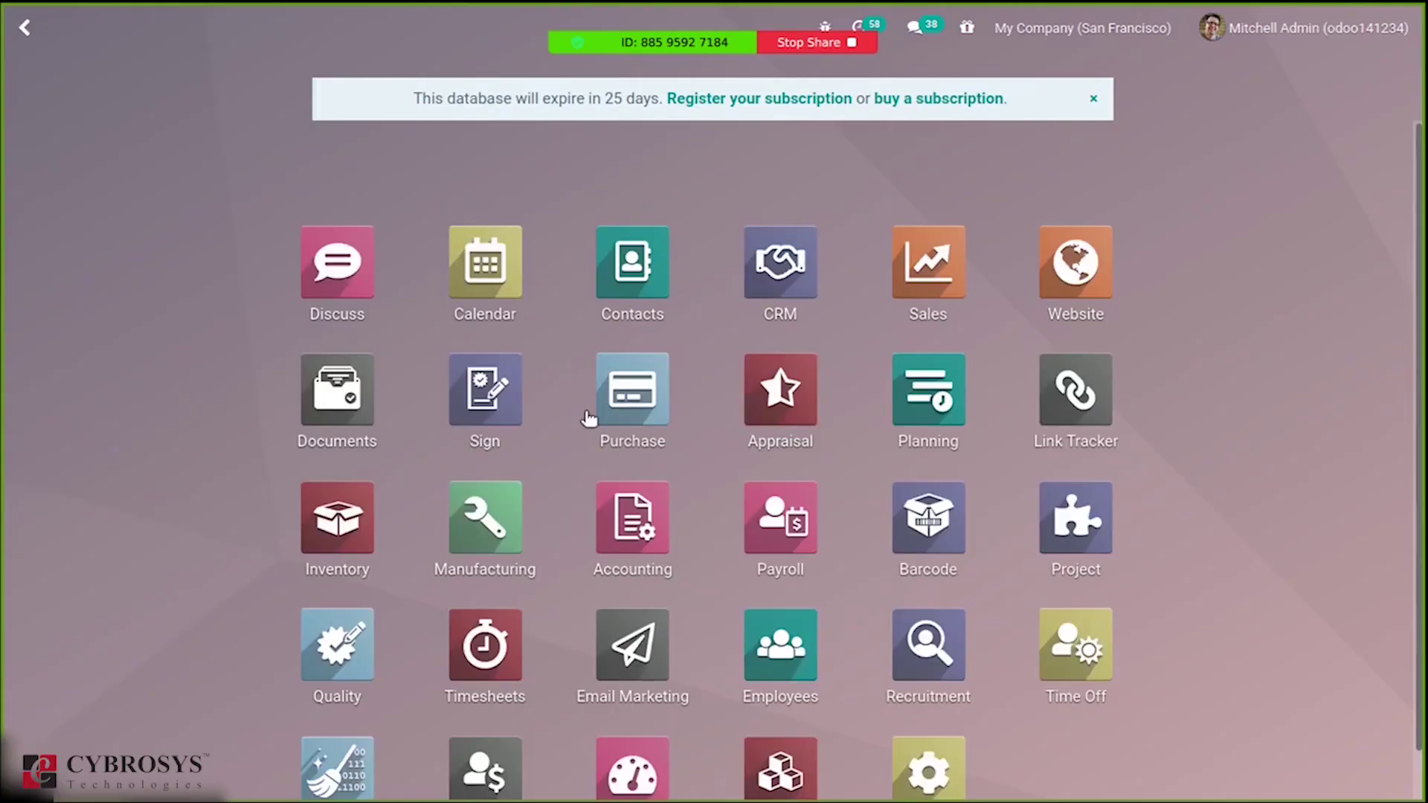
click(327, 508)
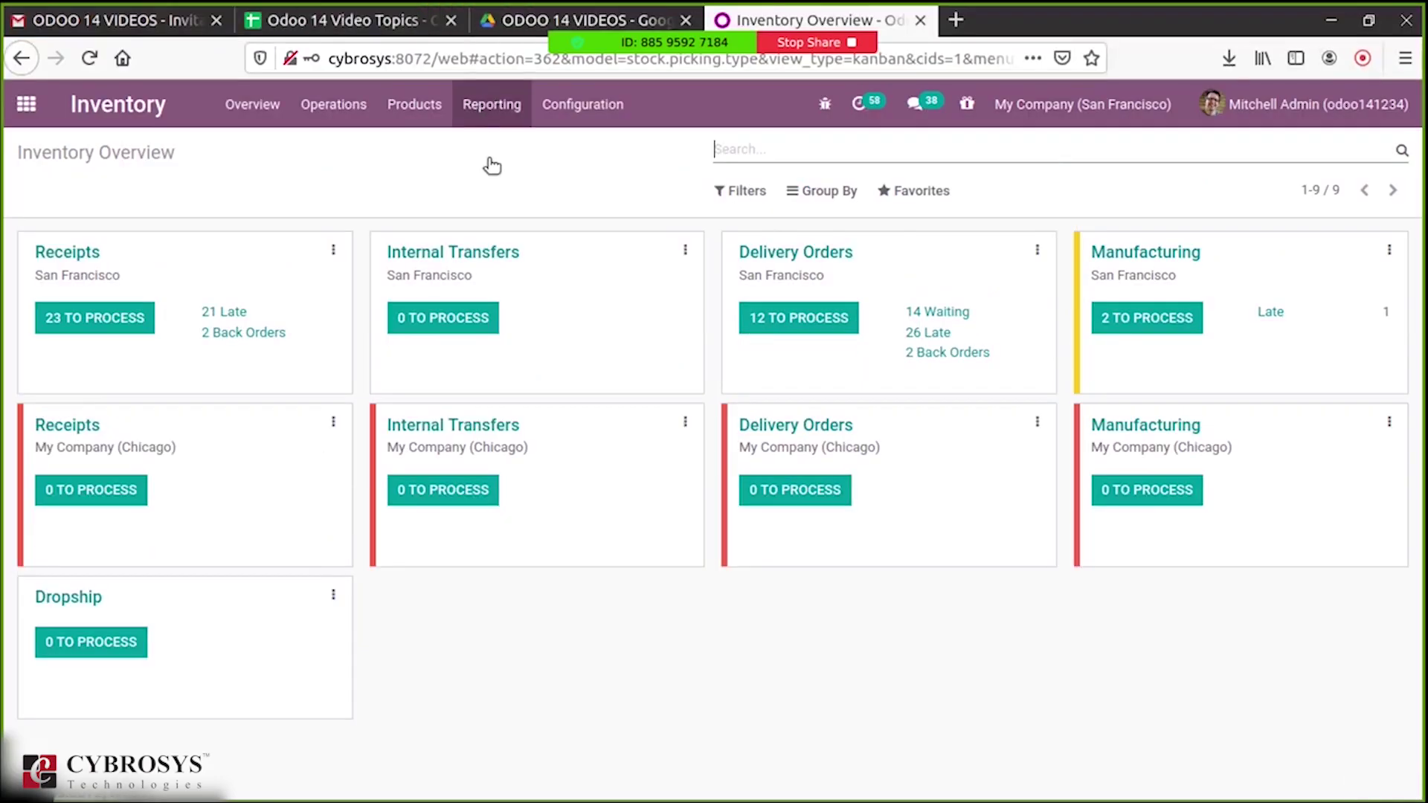
click(493, 18)
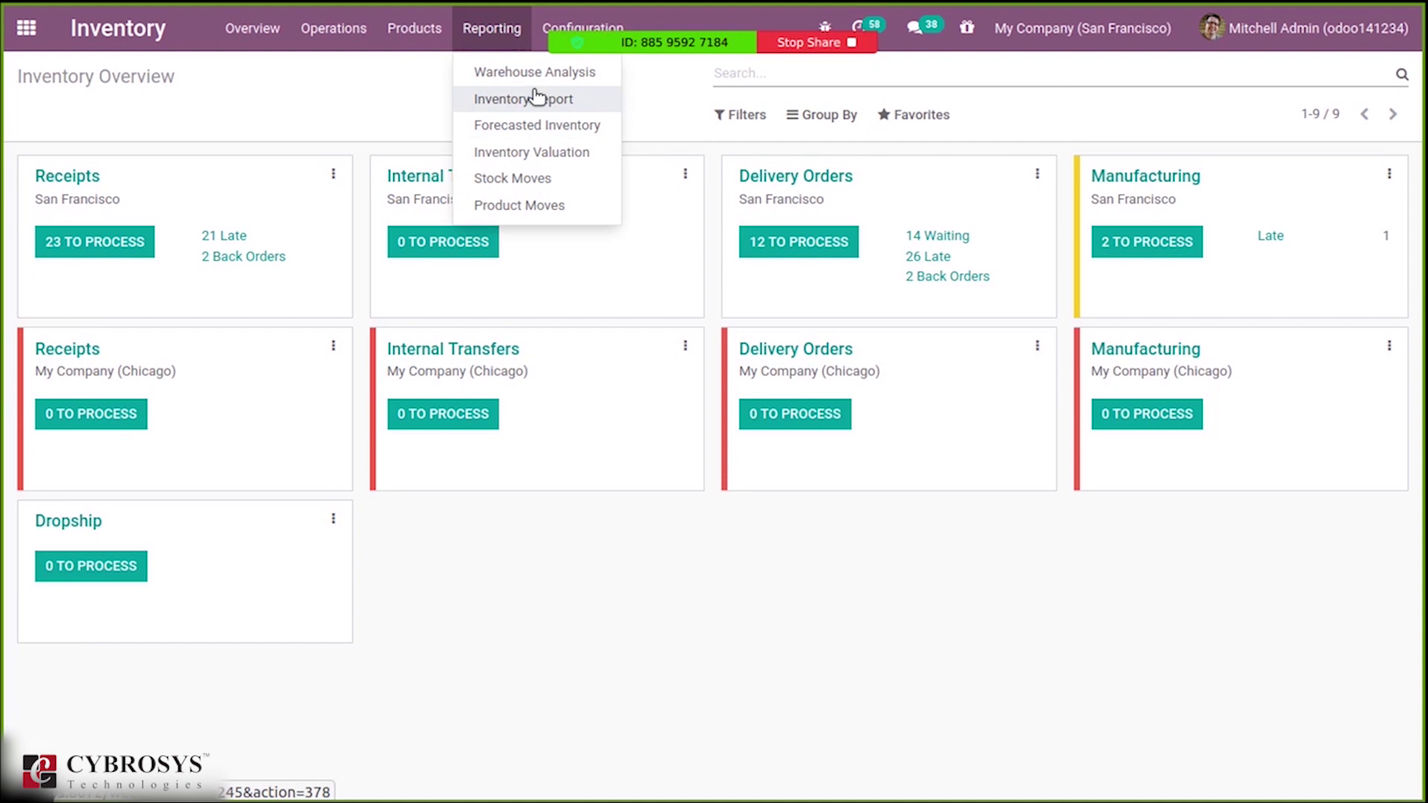
click(533, 96)
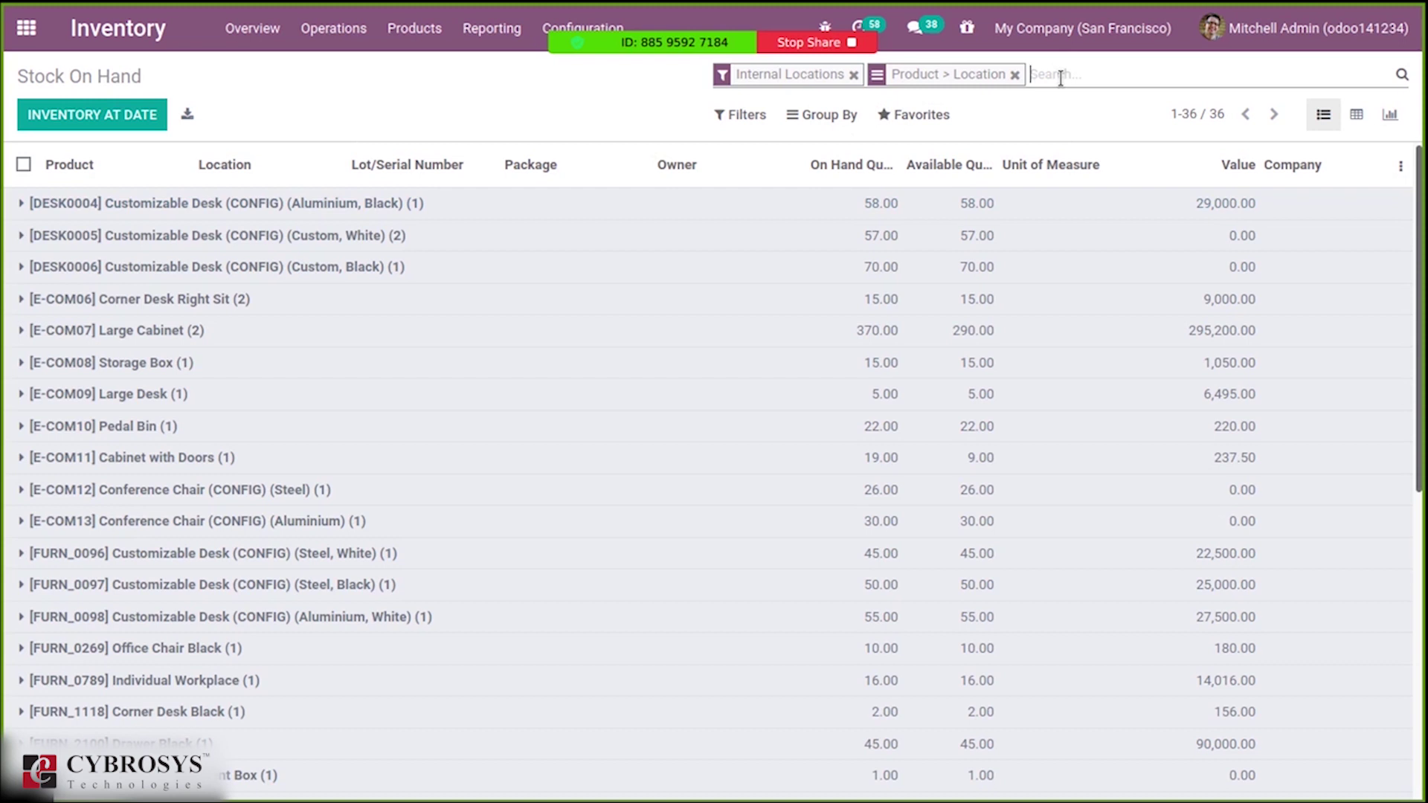
Filter the report by 'flip' and expand Flipover and WH/Stock to see Ready Mat's unit
text(flip)
key(Return)
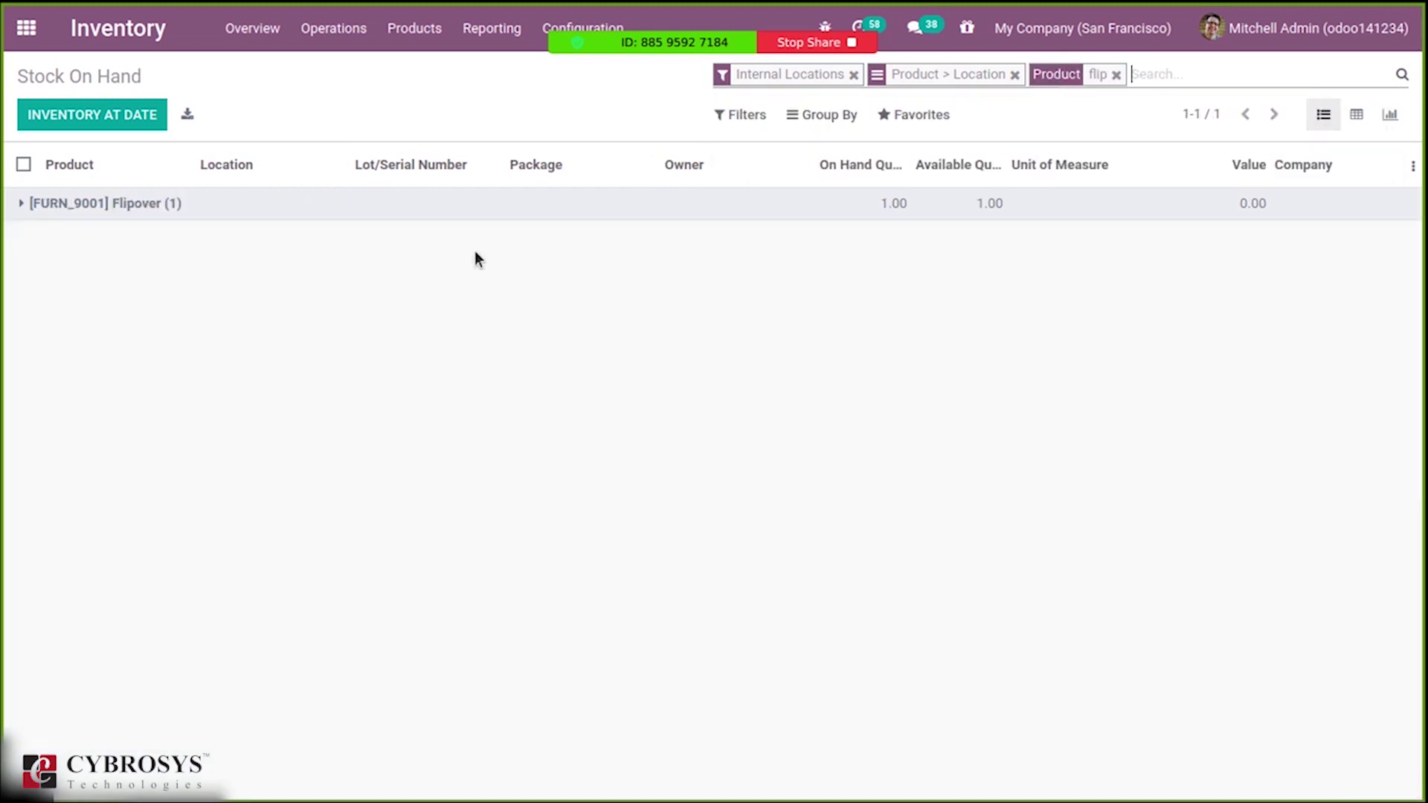
click(21, 210)
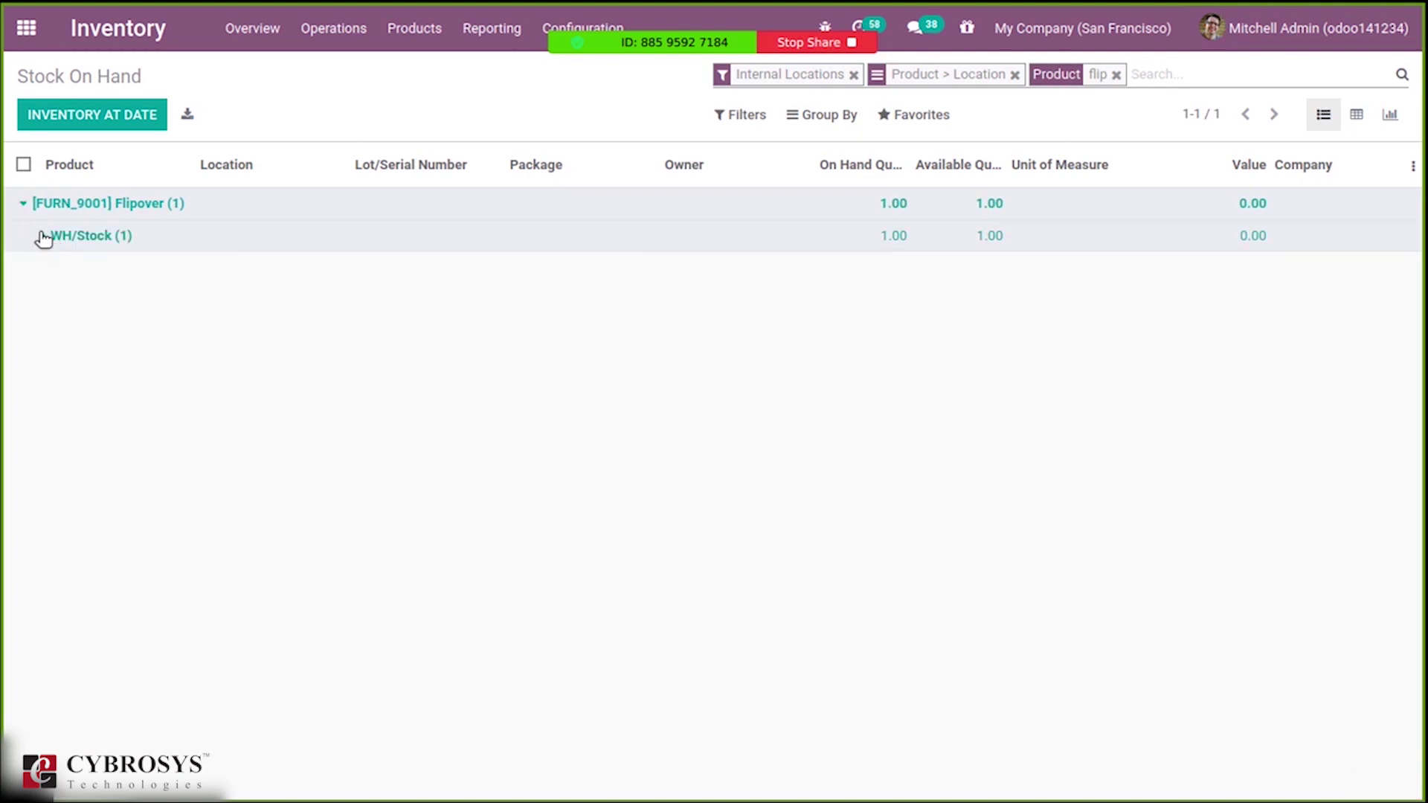
click(43, 236)
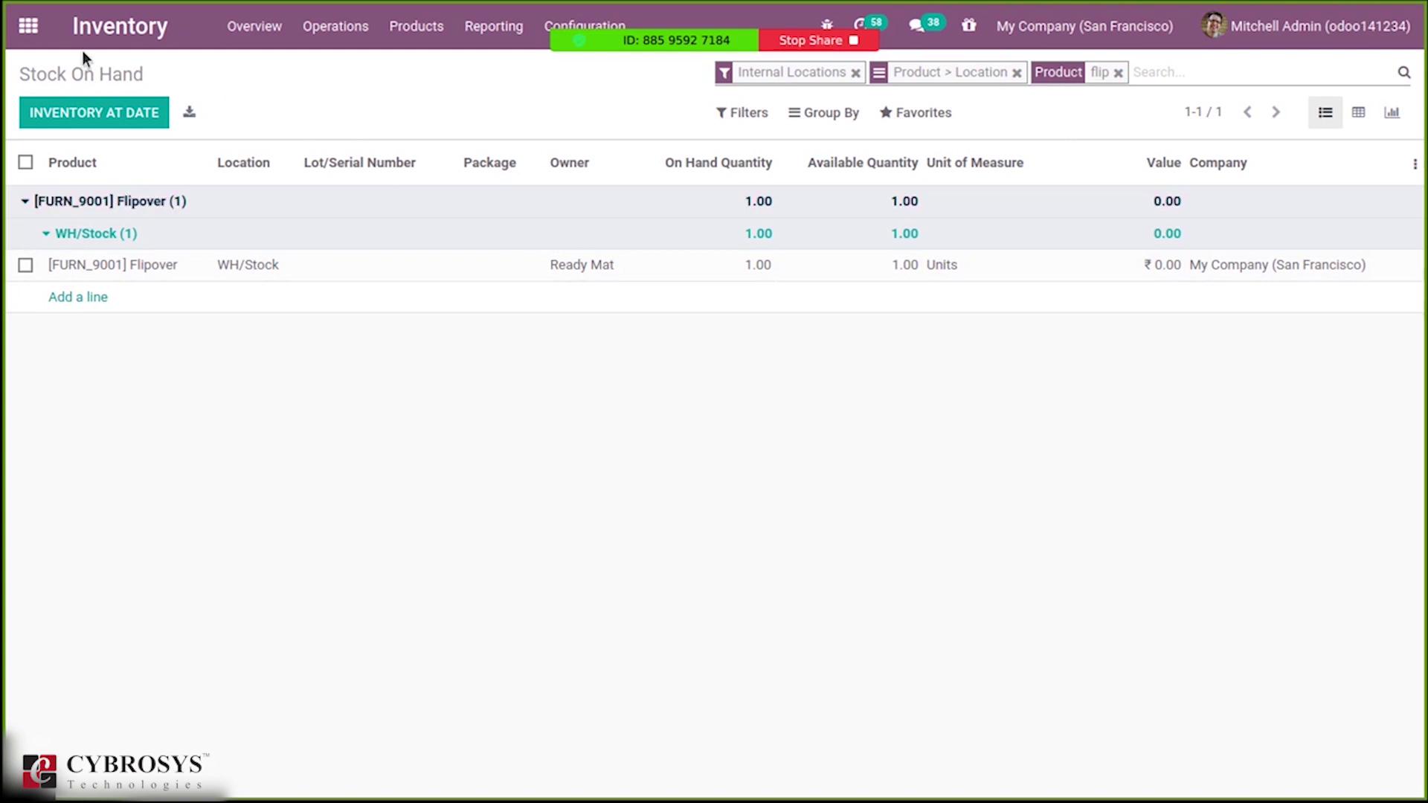
click(28, 26)
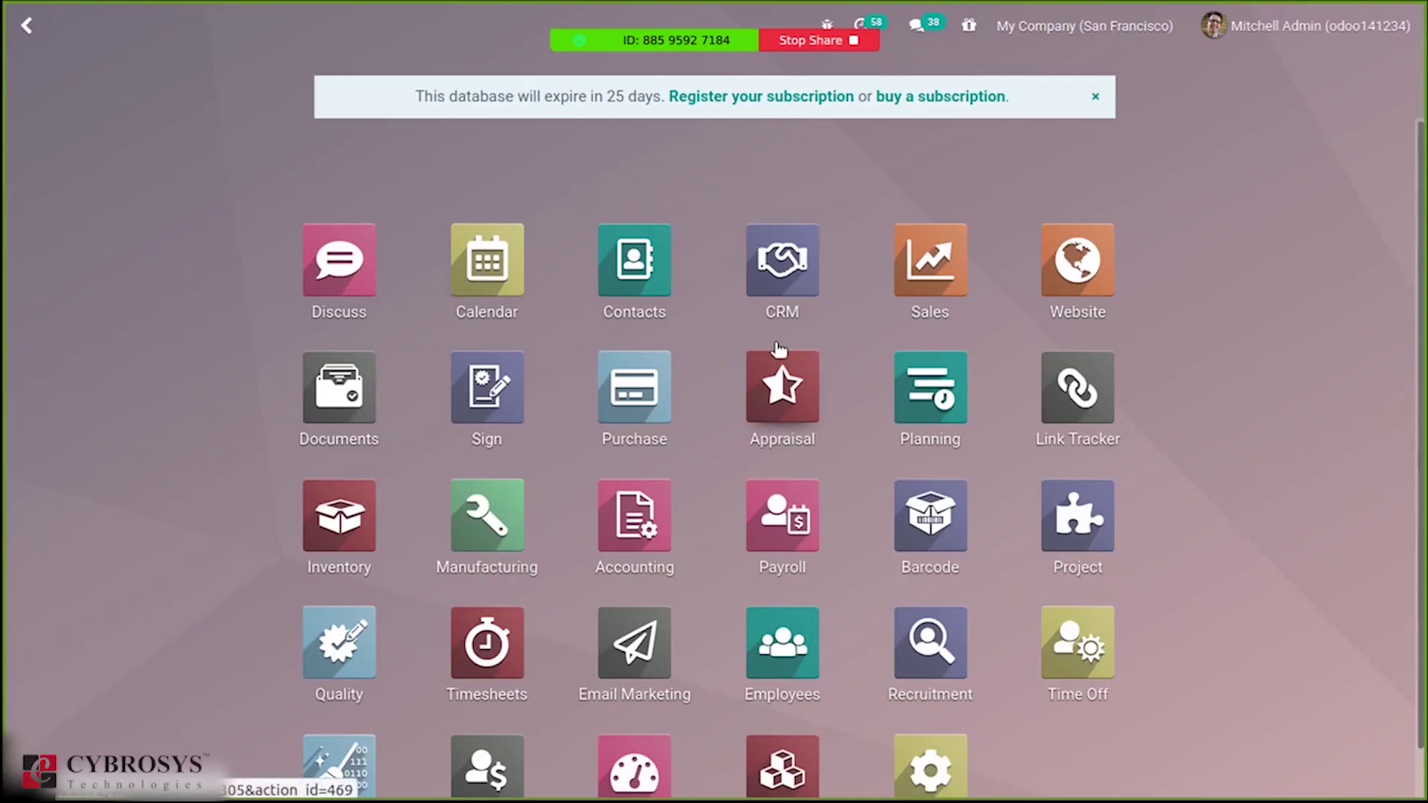
Start a new sales quotation for Registered Customer
click(922, 264)
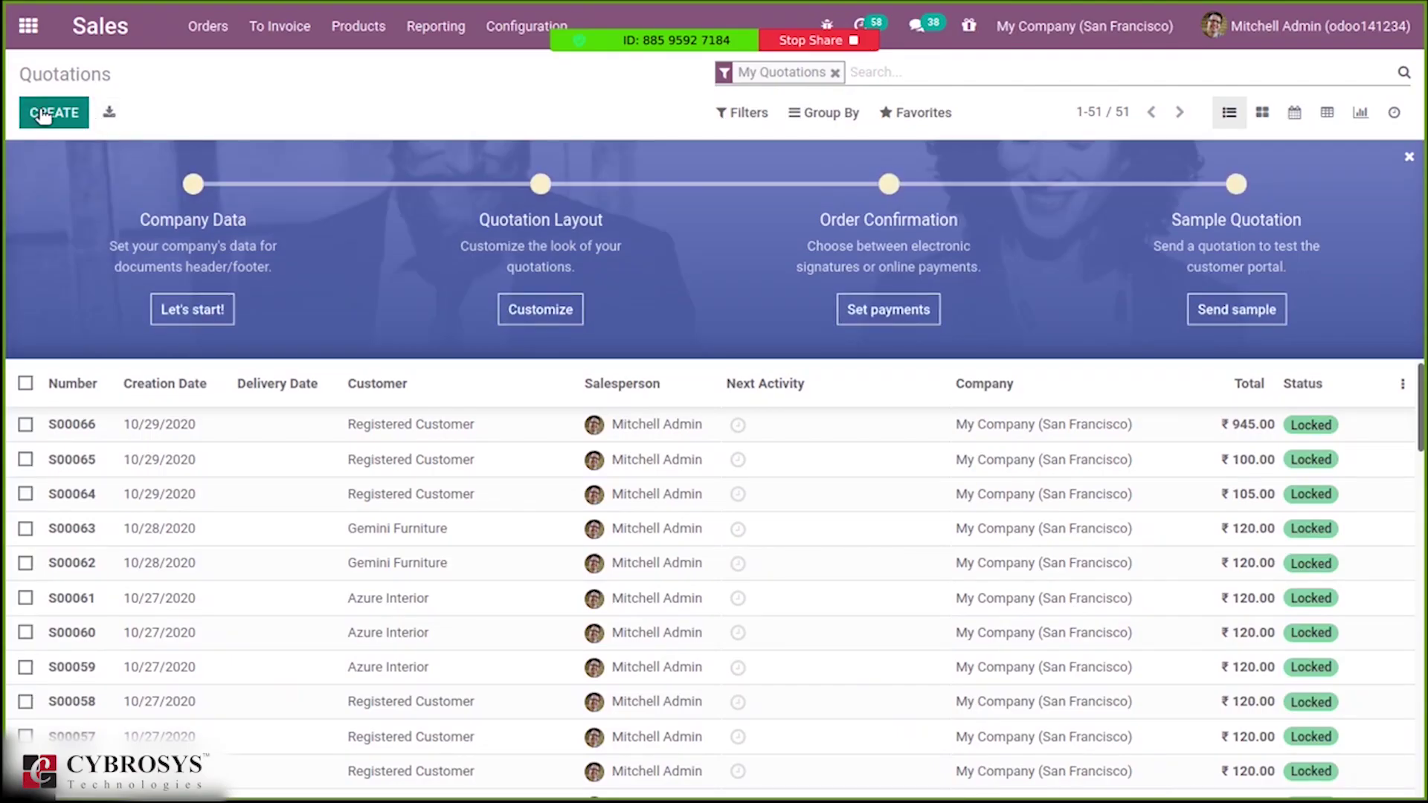
click(43, 115)
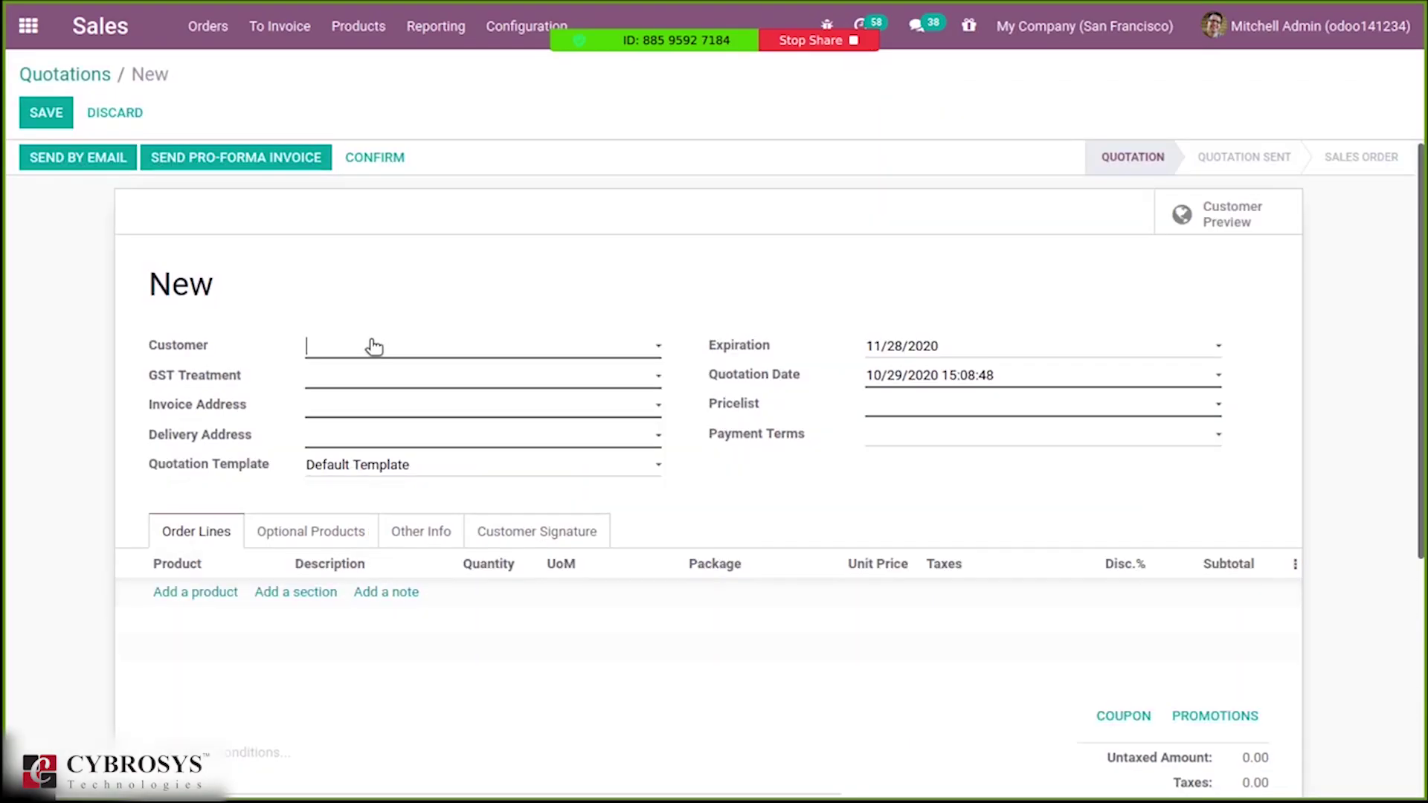
click(369, 345)
click(382, 378)
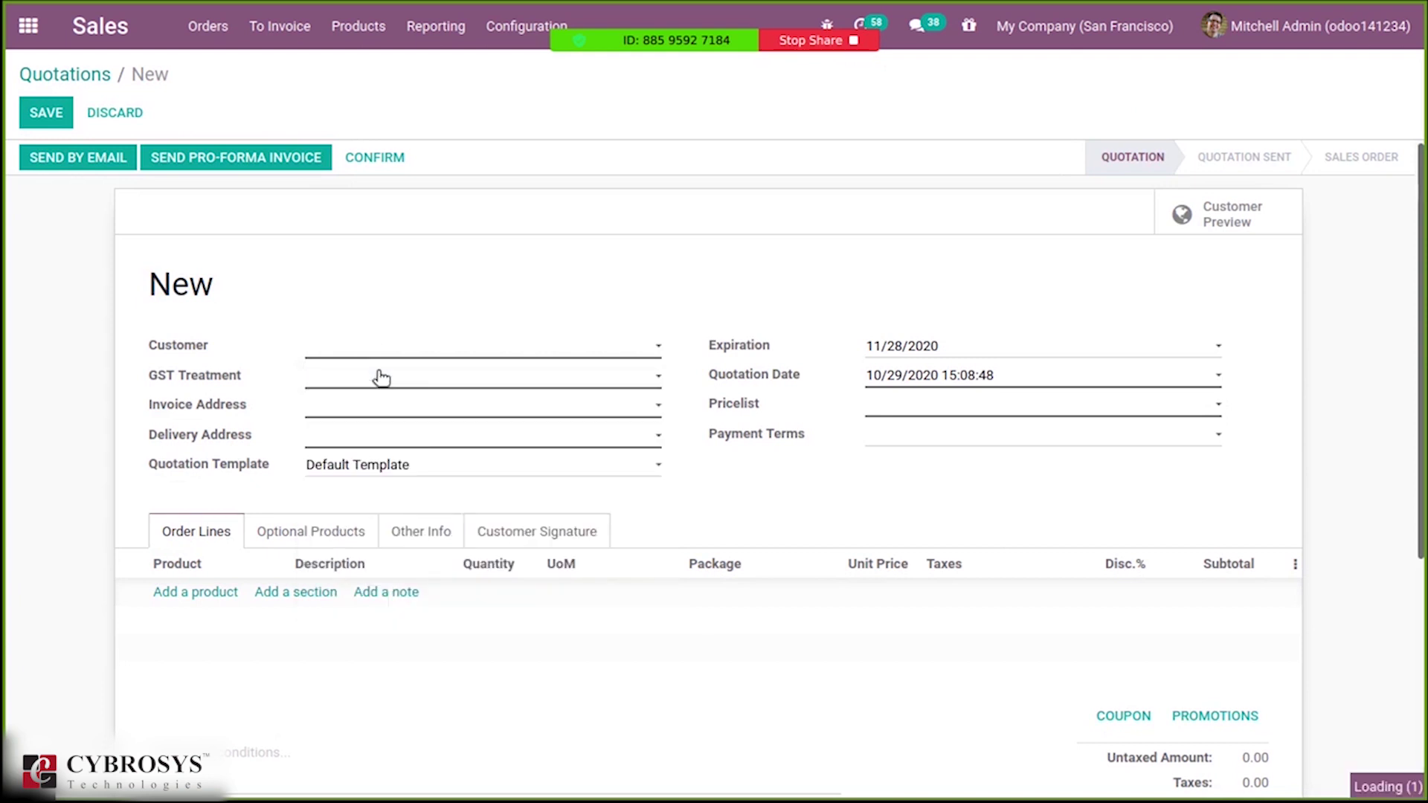
Add a Flipover line to the quotation and confirm it as a sales order
click(180, 595)
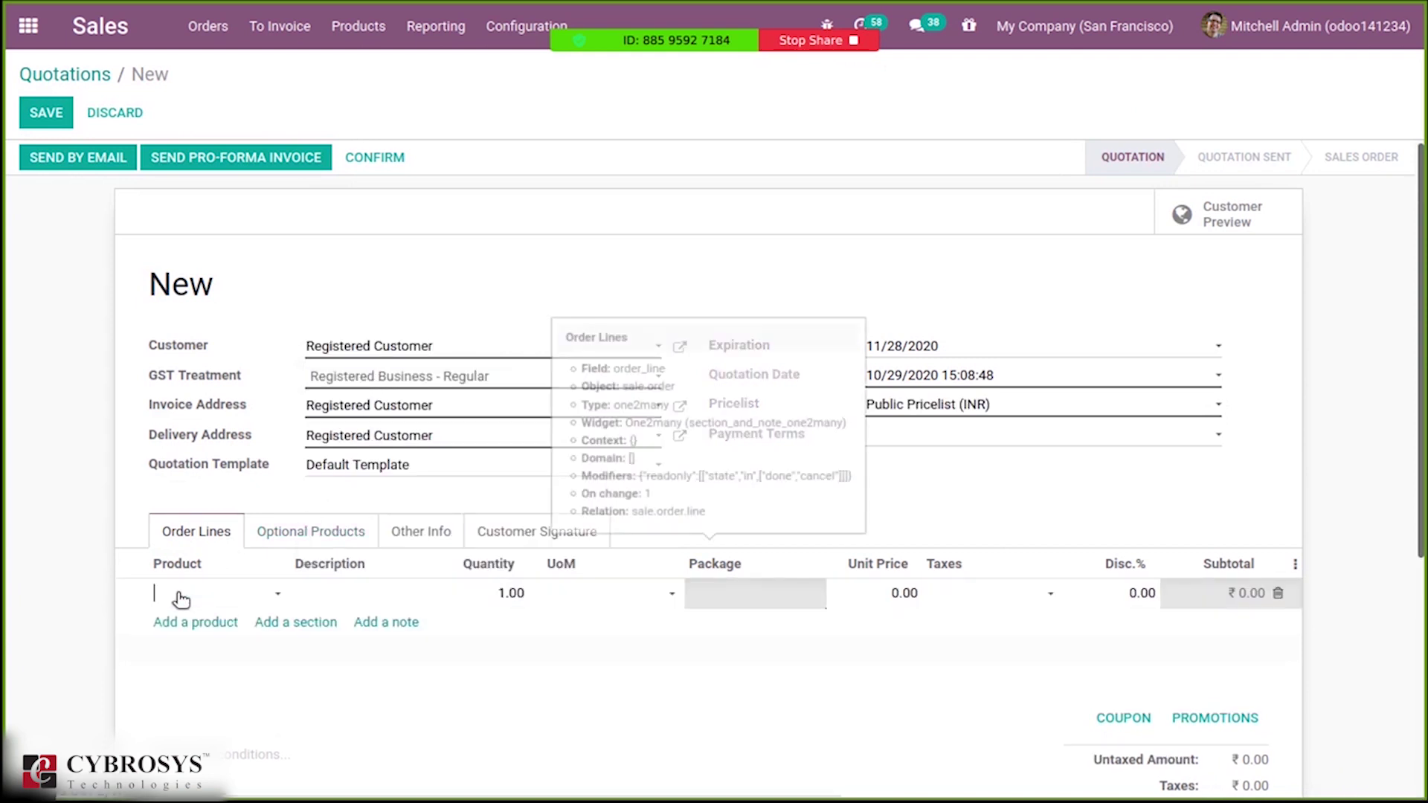
text(flip)
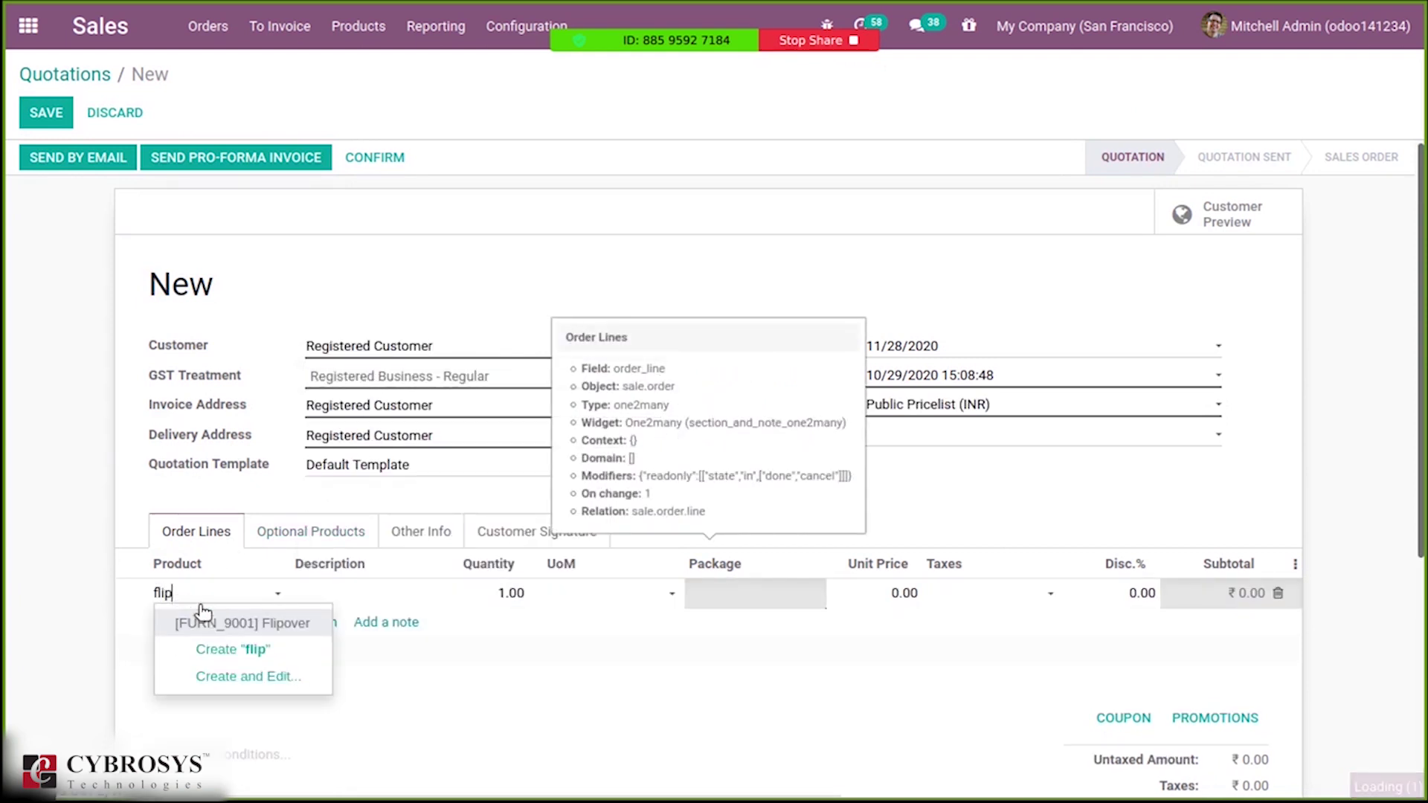
click(281, 623)
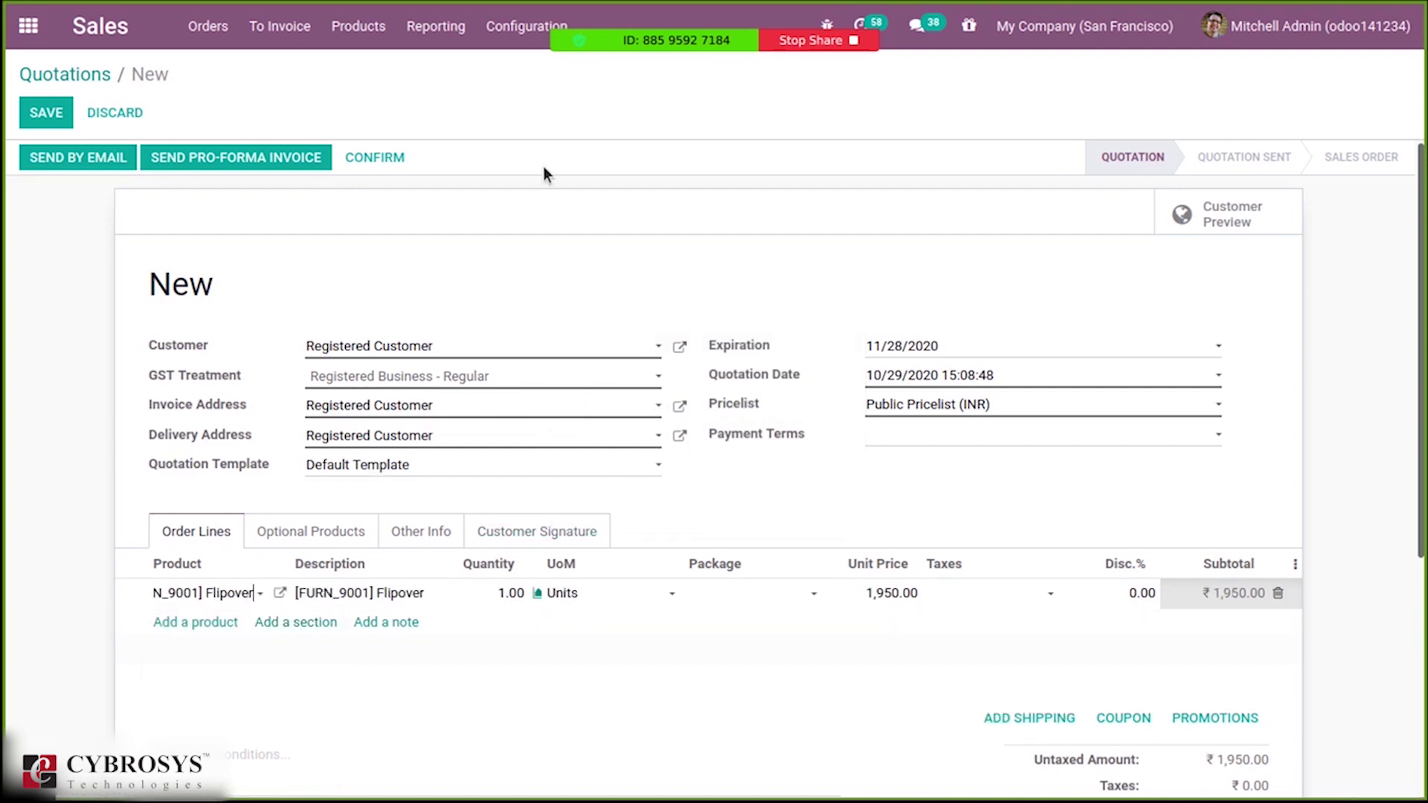
click(367, 159)
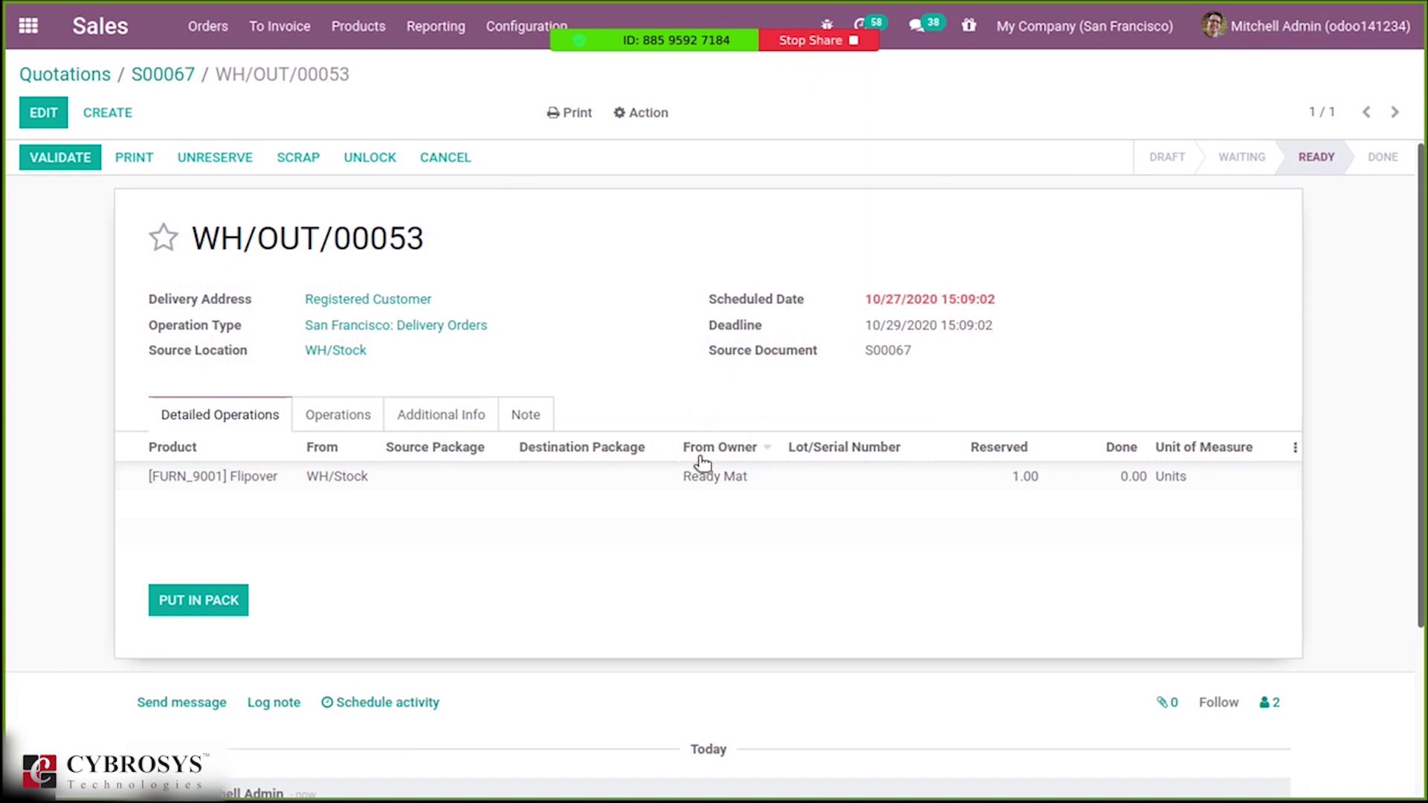
Validate delivery WH/OUT/00053 as an immediate transfer of all quantities
mouse_move(699, 473)
click(59, 156)
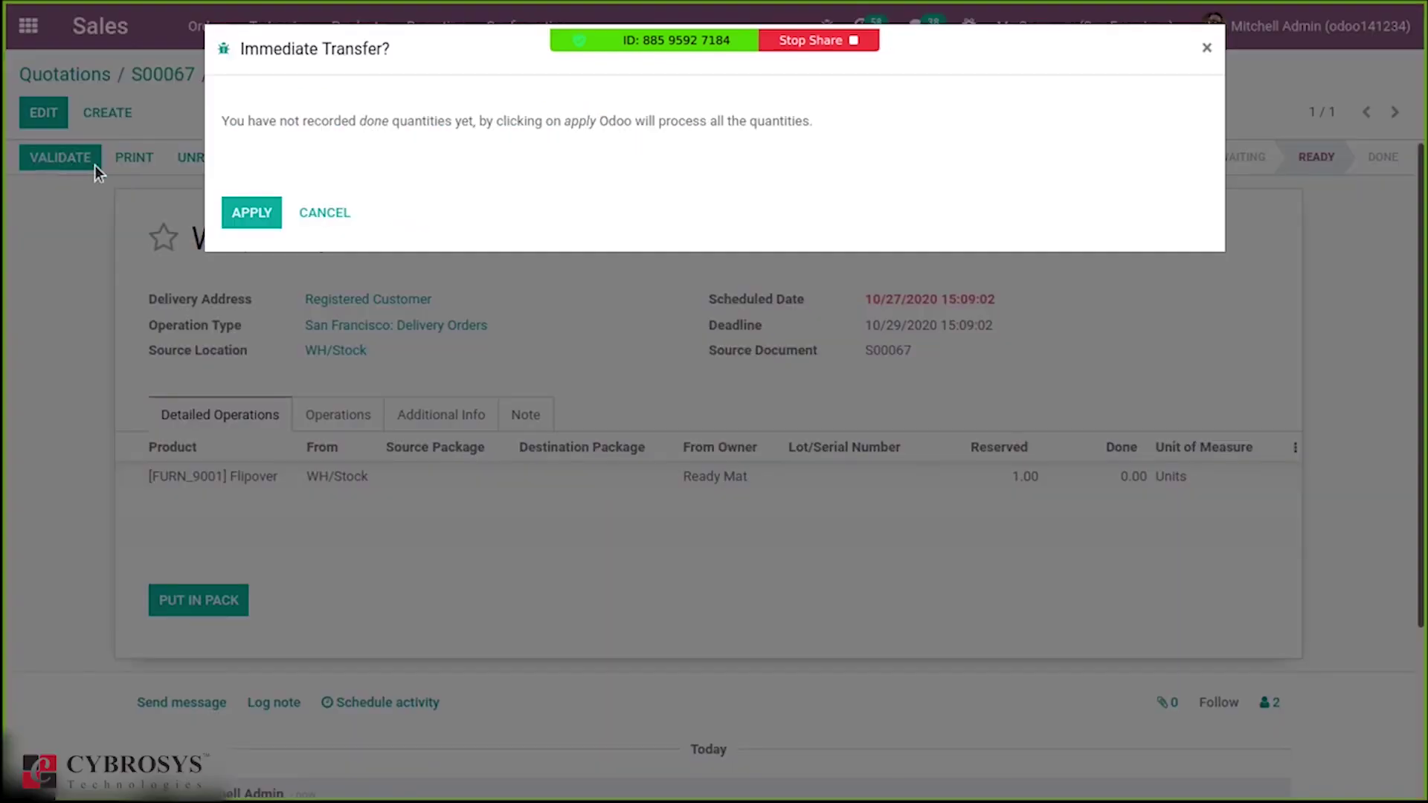
click(250, 215)
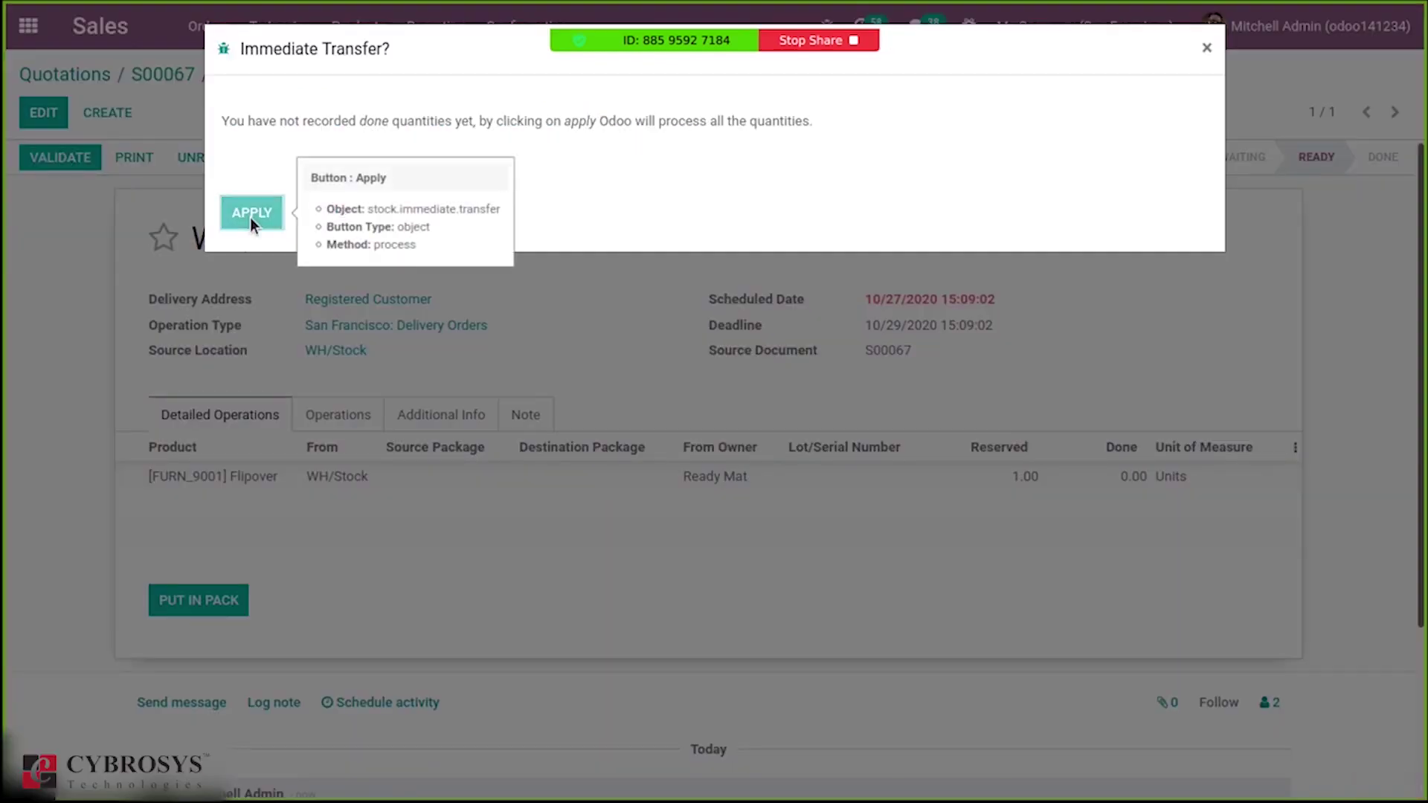